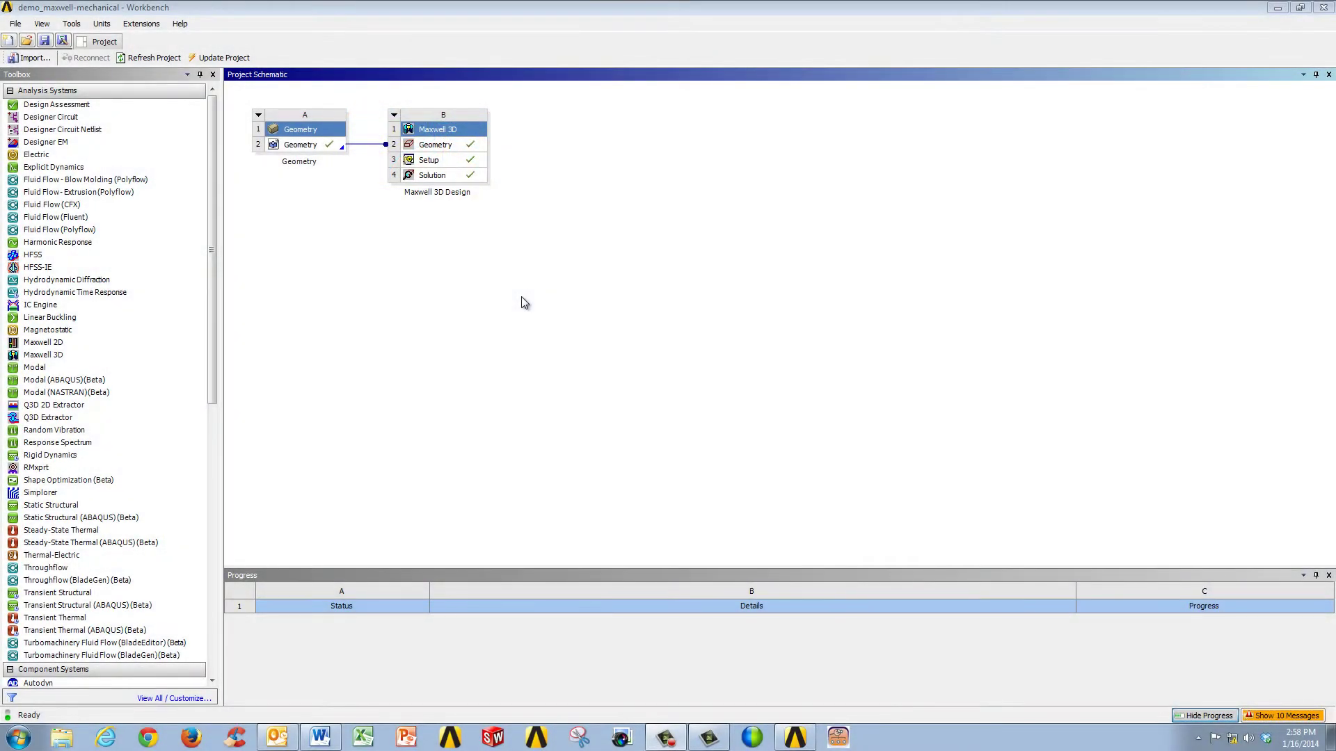
Open the solved Maxwell design, display the Mag_J1 current density plot, then close Maxwell.
{"action": "left_click", "coordinate": [451, 180]}
{"action": "double_click", "coordinate": [451, 177]}
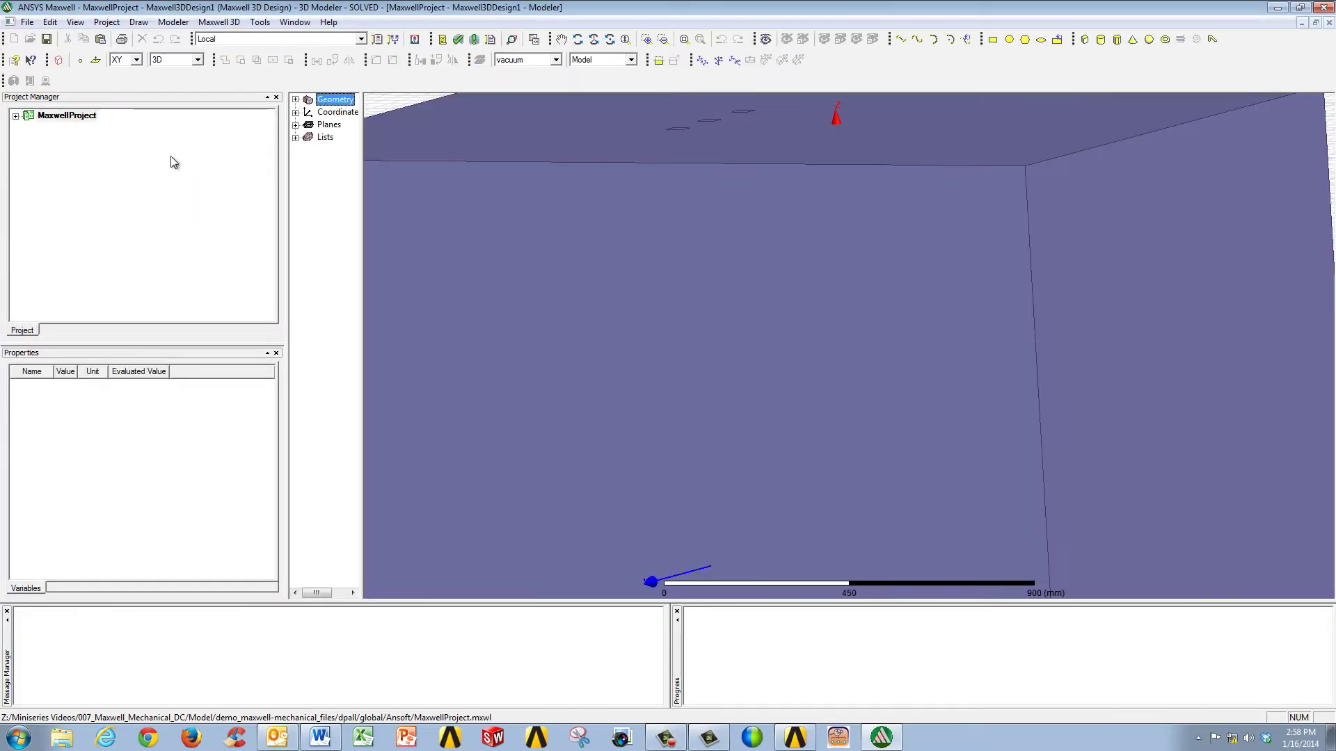
{"action": "left_click", "coordinate": [770, 248]}
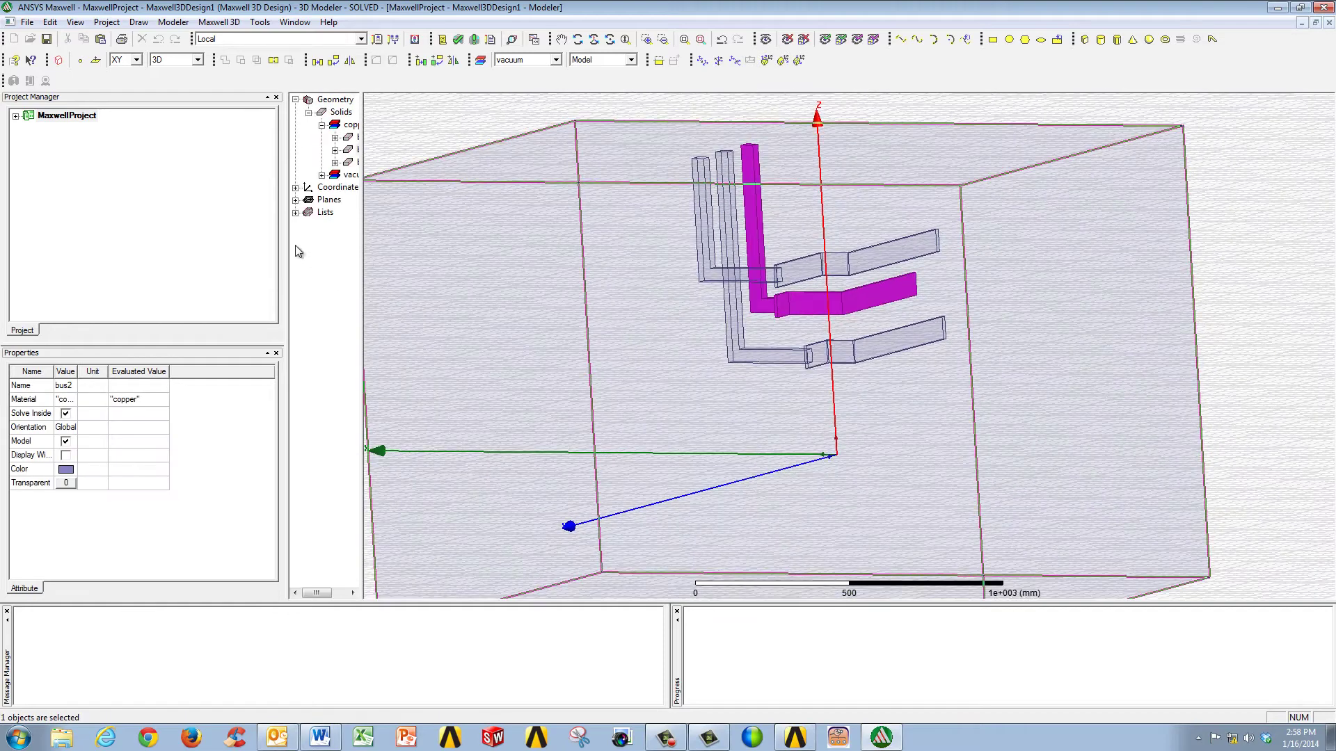
{"action": "double_click", "coordinate": [28, 116]}
{"action": "left_click", "coordinate": [28, 128]}
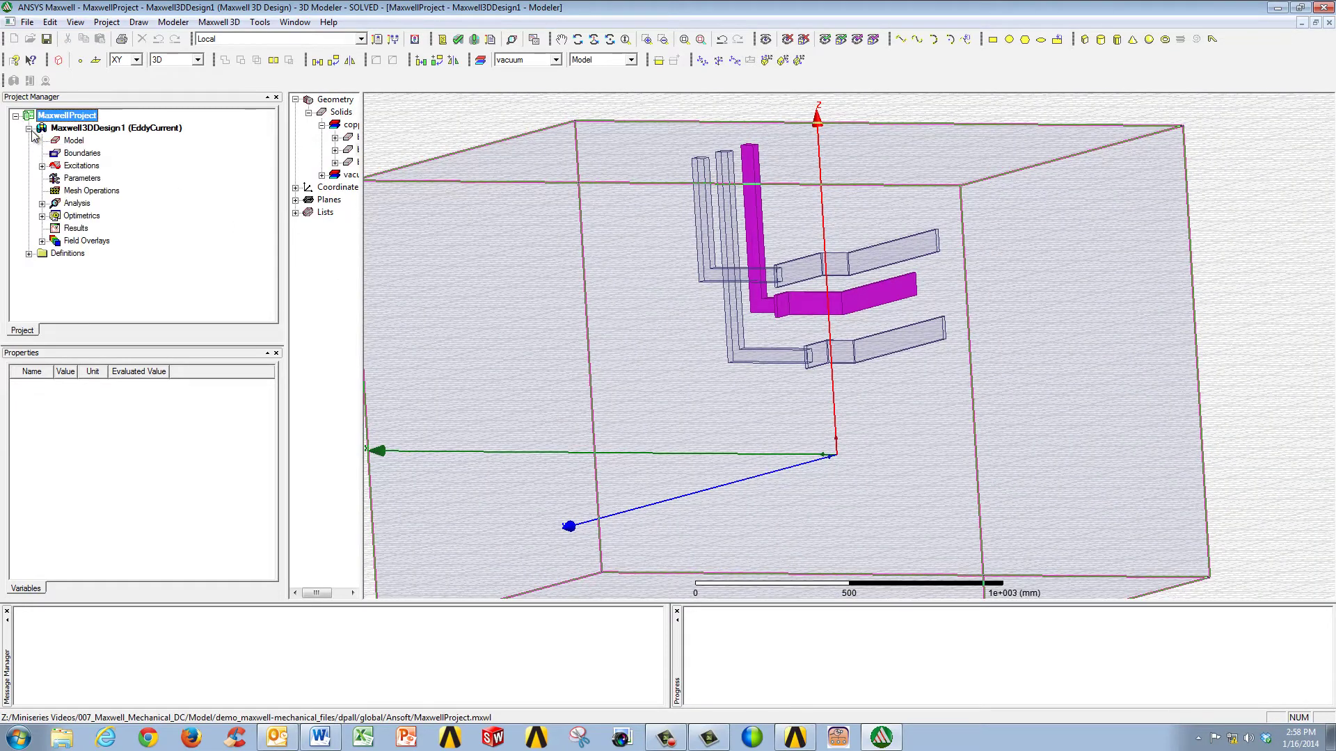
{"action": "left_click", "coordinate": [42, 241]}
{"action": "left_click", "coordinate": [55, 253]}
{"action": "left_click", "coordinate": [102, 266]}
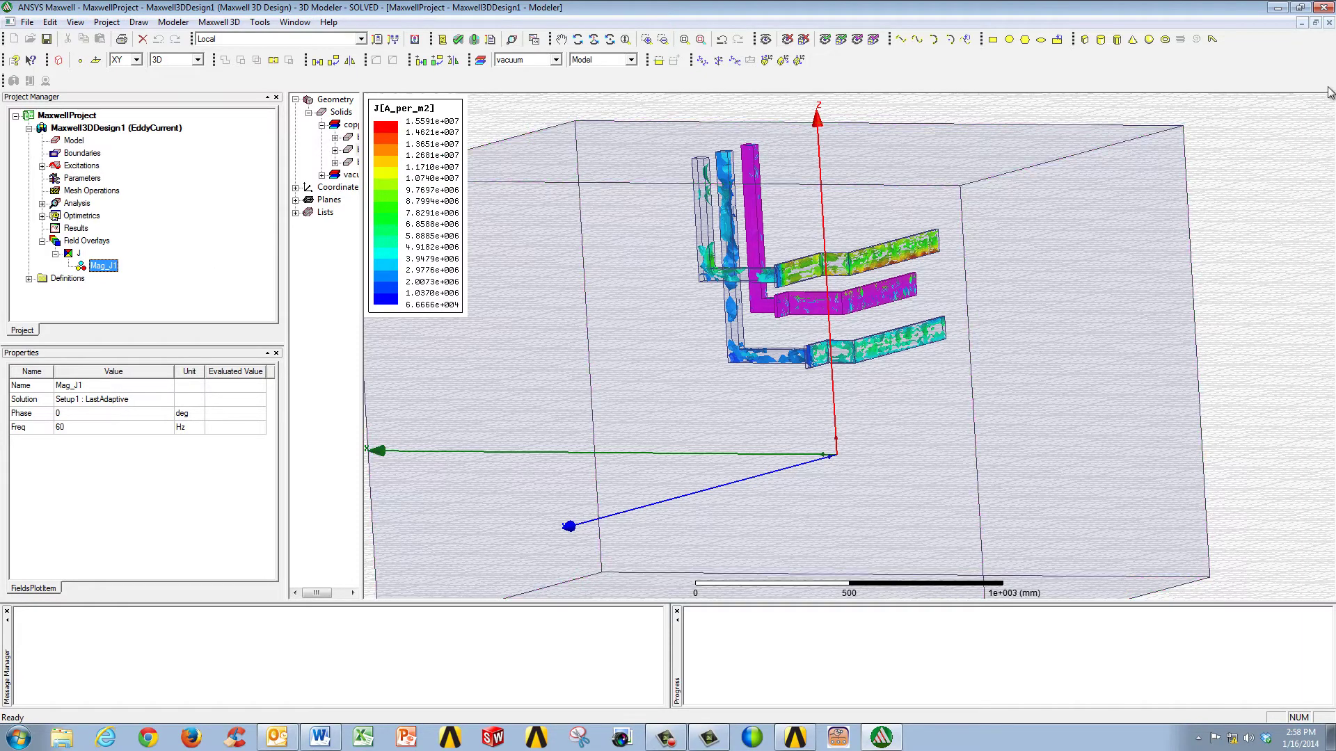
{"action": "left_click", "coordinate": [1326, 12]}
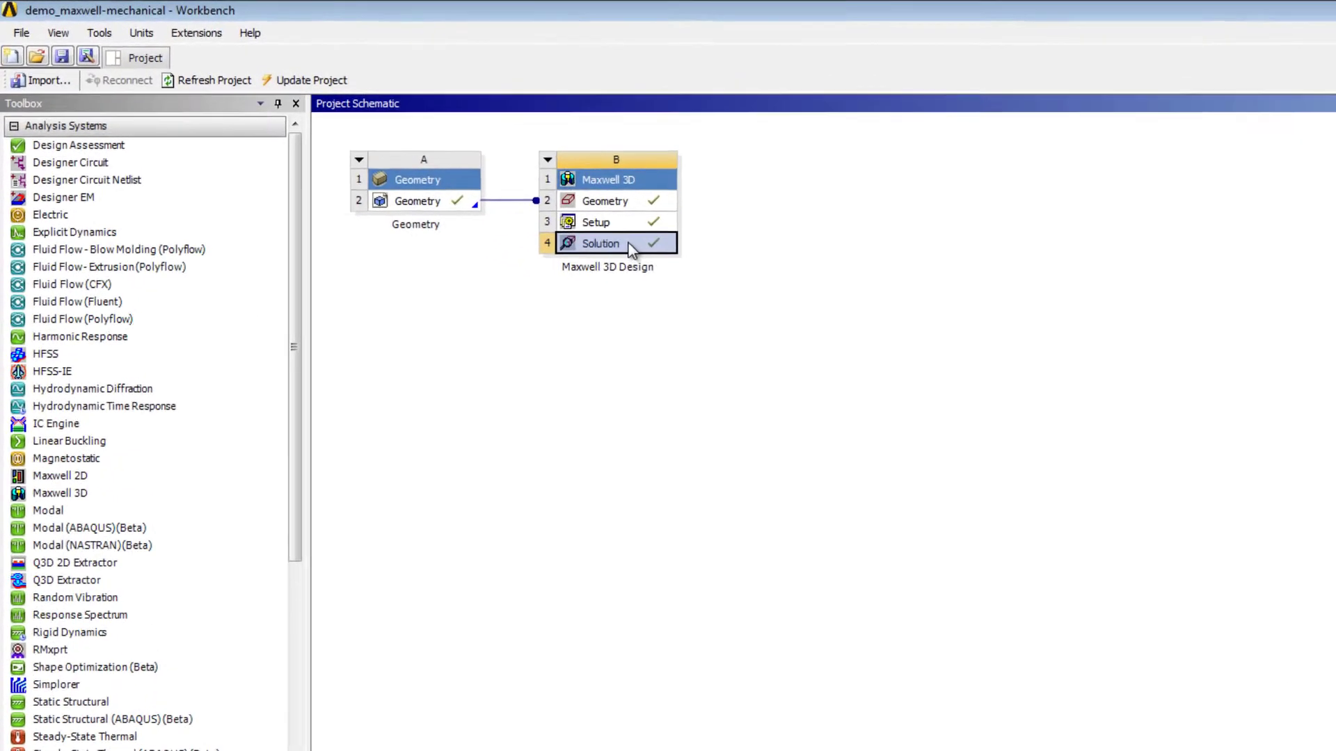
Create a Steady-State Thermal system from the Maxwell 3D Solution and update that solution.
{"action": "right_click", "coordinate": [672, 258]}
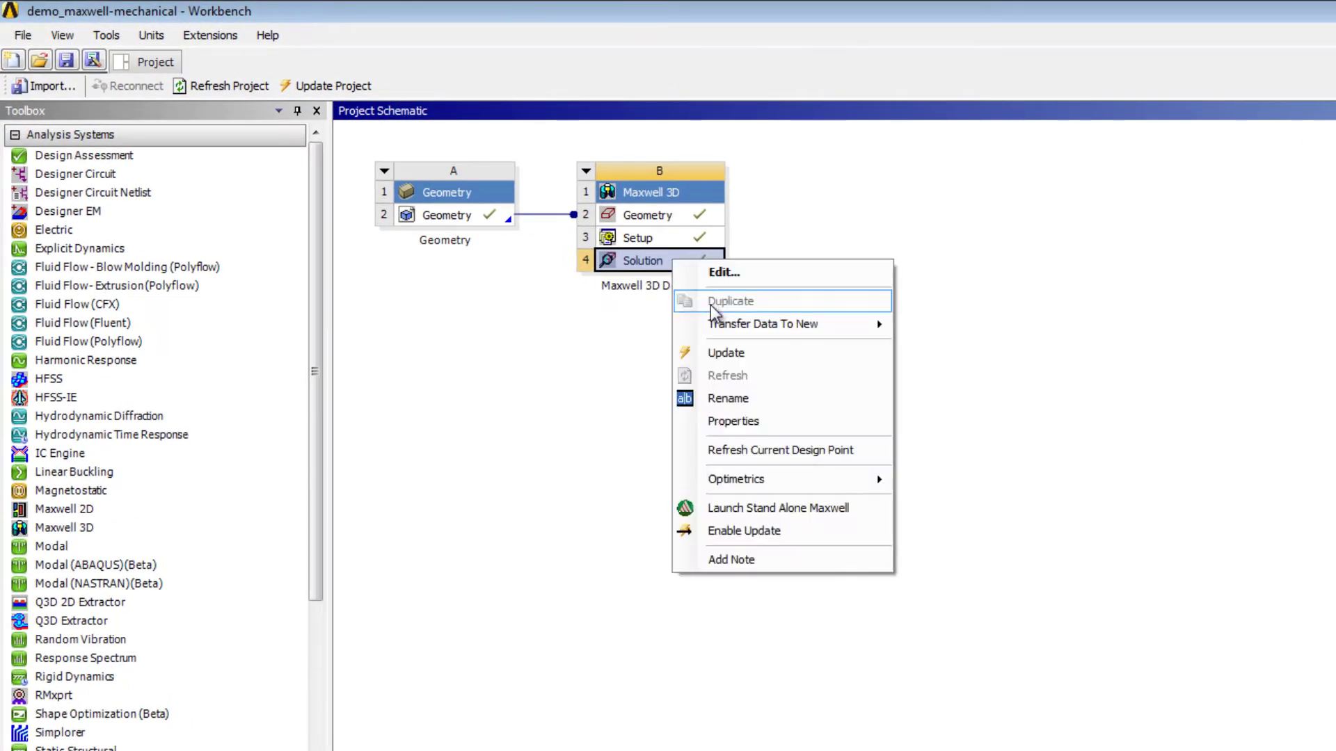
{"action": "mouse_move", "coordinate": [727, 326]}
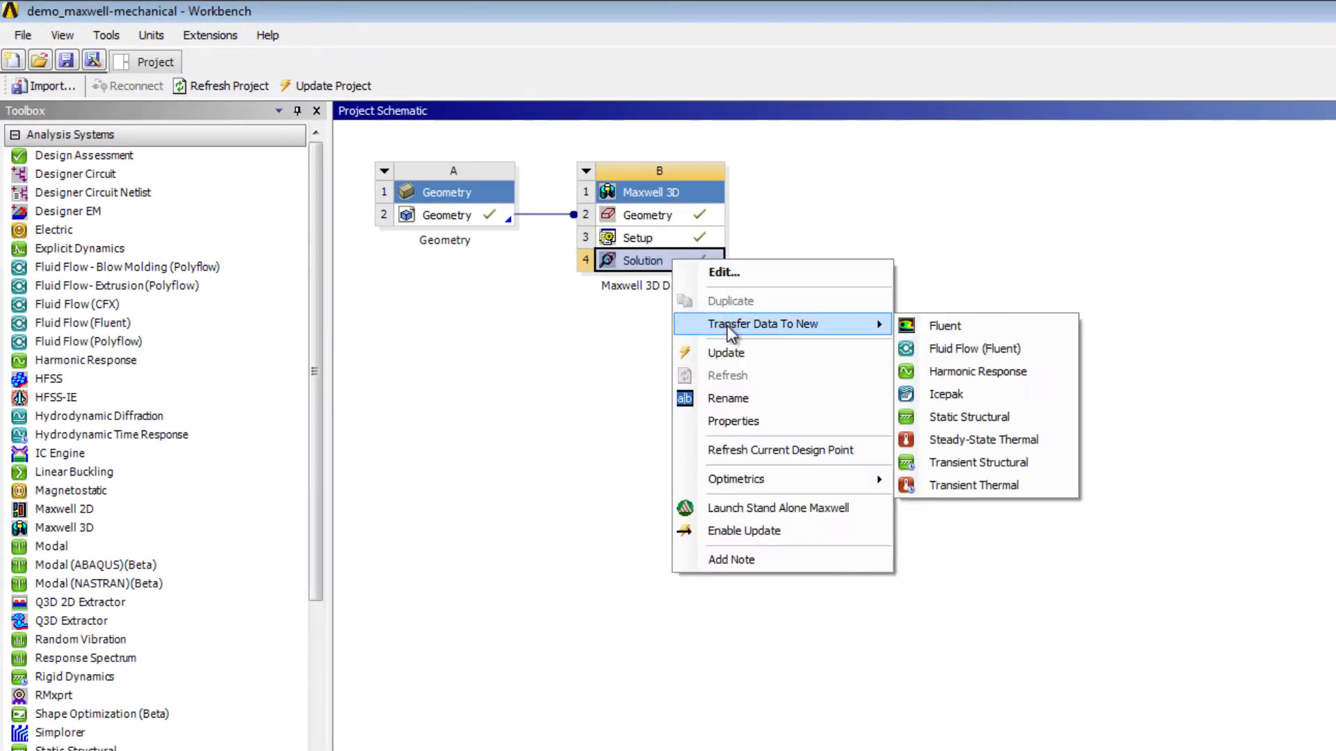
{"action": "left_click", "coordinate": [1021, 441]}
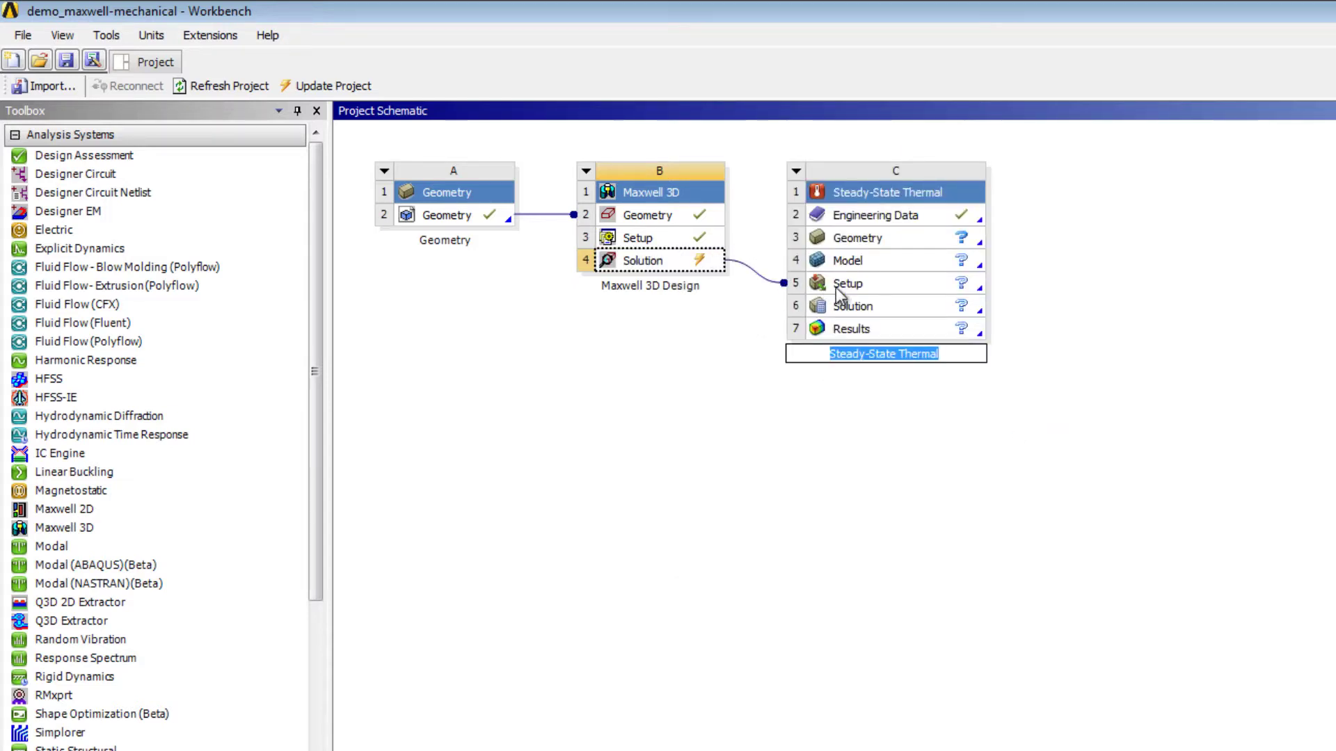
{"action": "left_click", "coordinate": [708, 268]}
{"action": "right_click", "coordinate": [707, 268]}
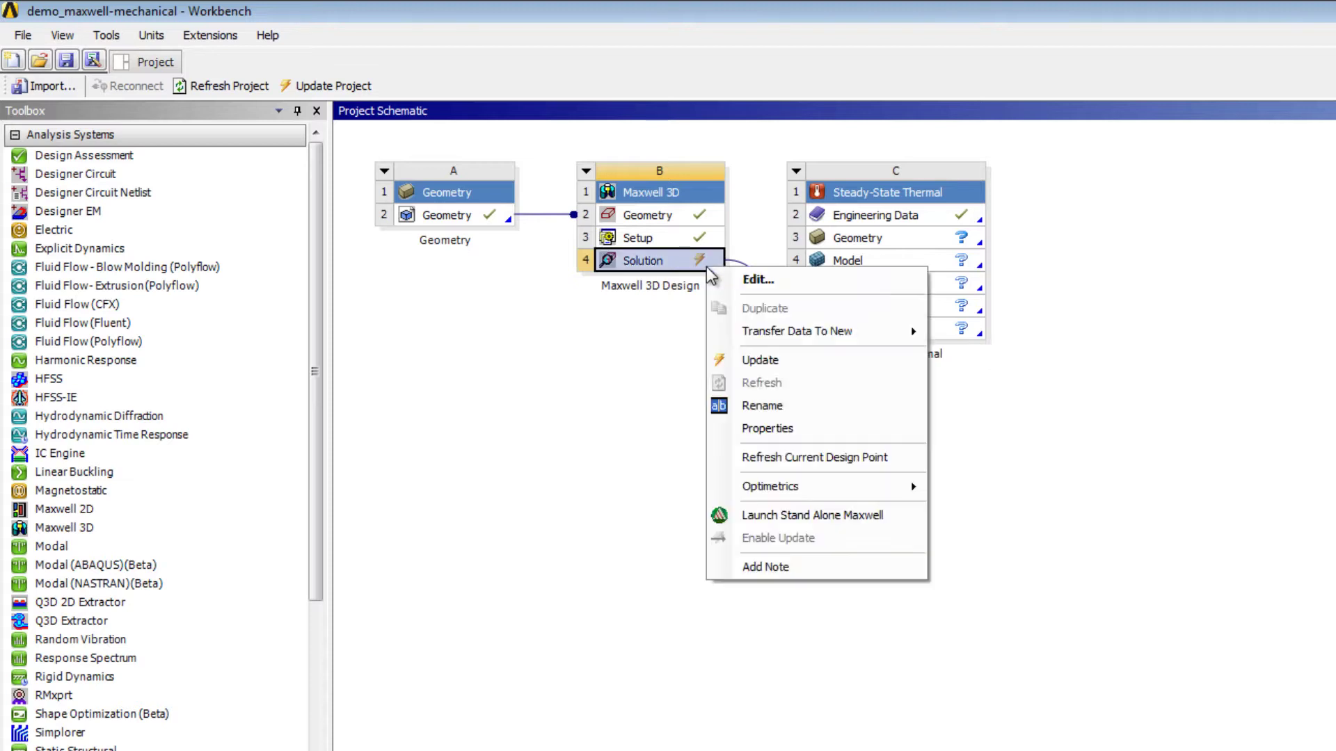
{"action": "left_click", "coordinate": [772, 363]}
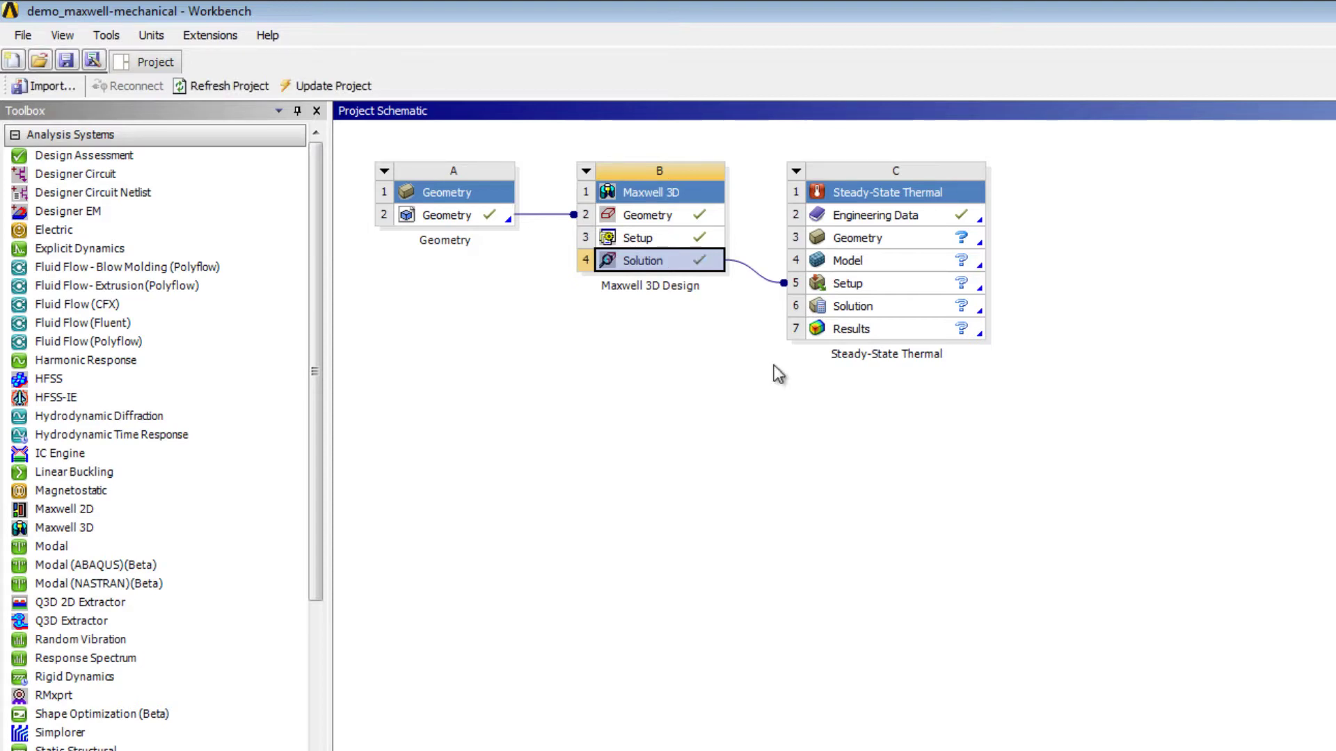
Add a Copper material with thermal expansion, isotropic elasticity and thermal conductivity properties.
{"action": "double_click", "coordinate": [881, 216]}
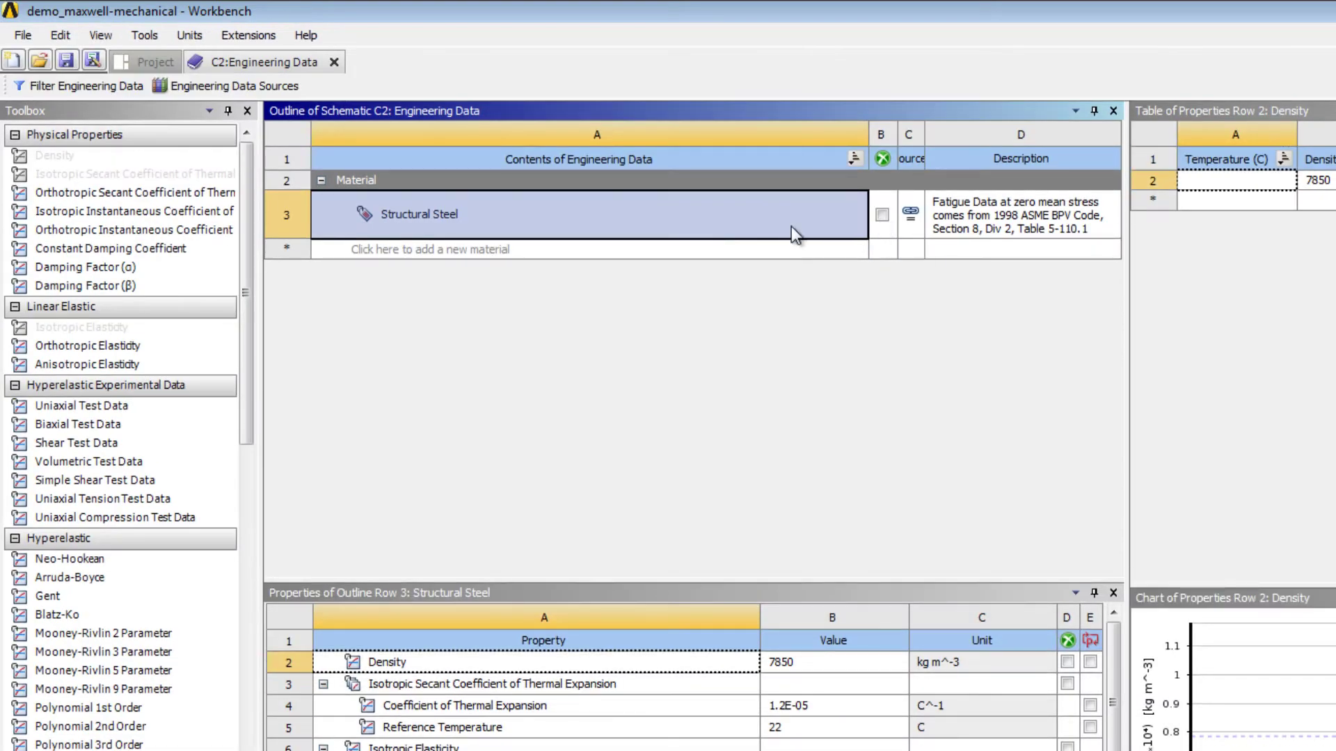
{"action": "left_click", "coordinate": [581, 251]}
{"action": "type", "text": "Copper"}
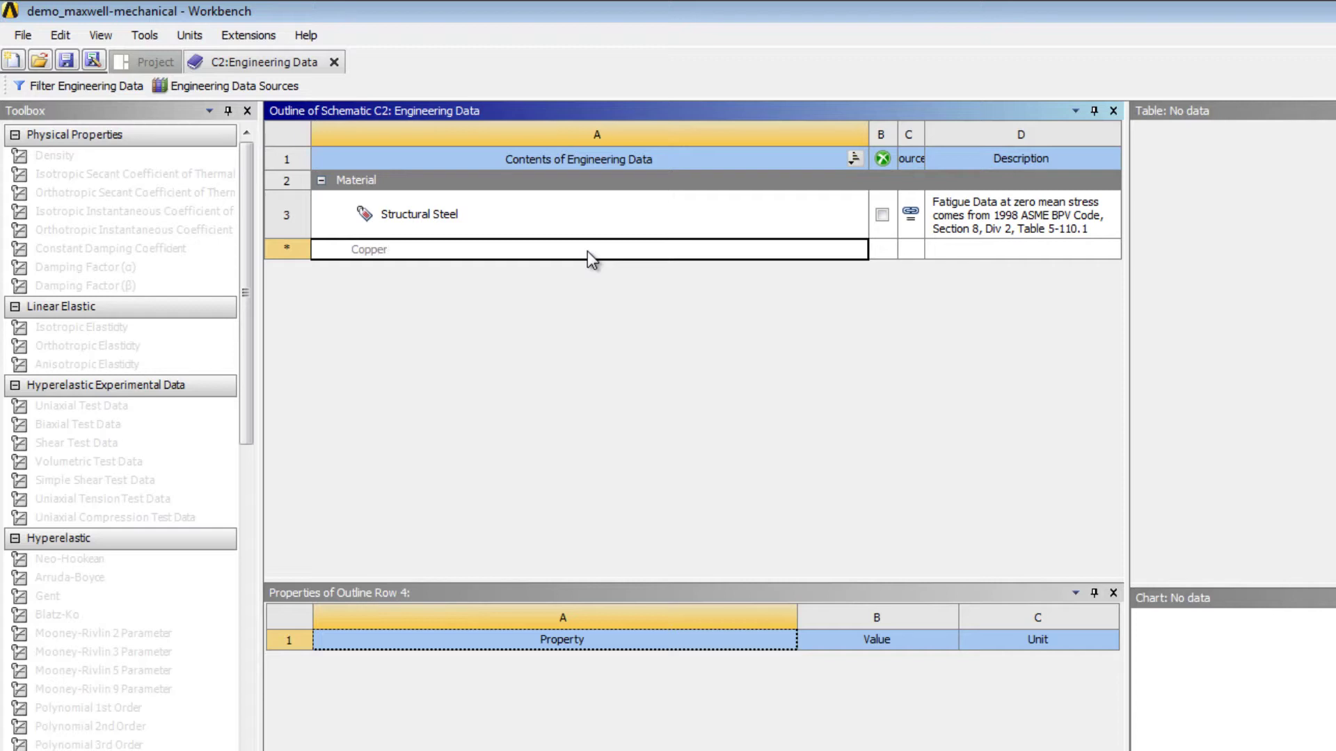
{"action": "key", "text": "Return"}
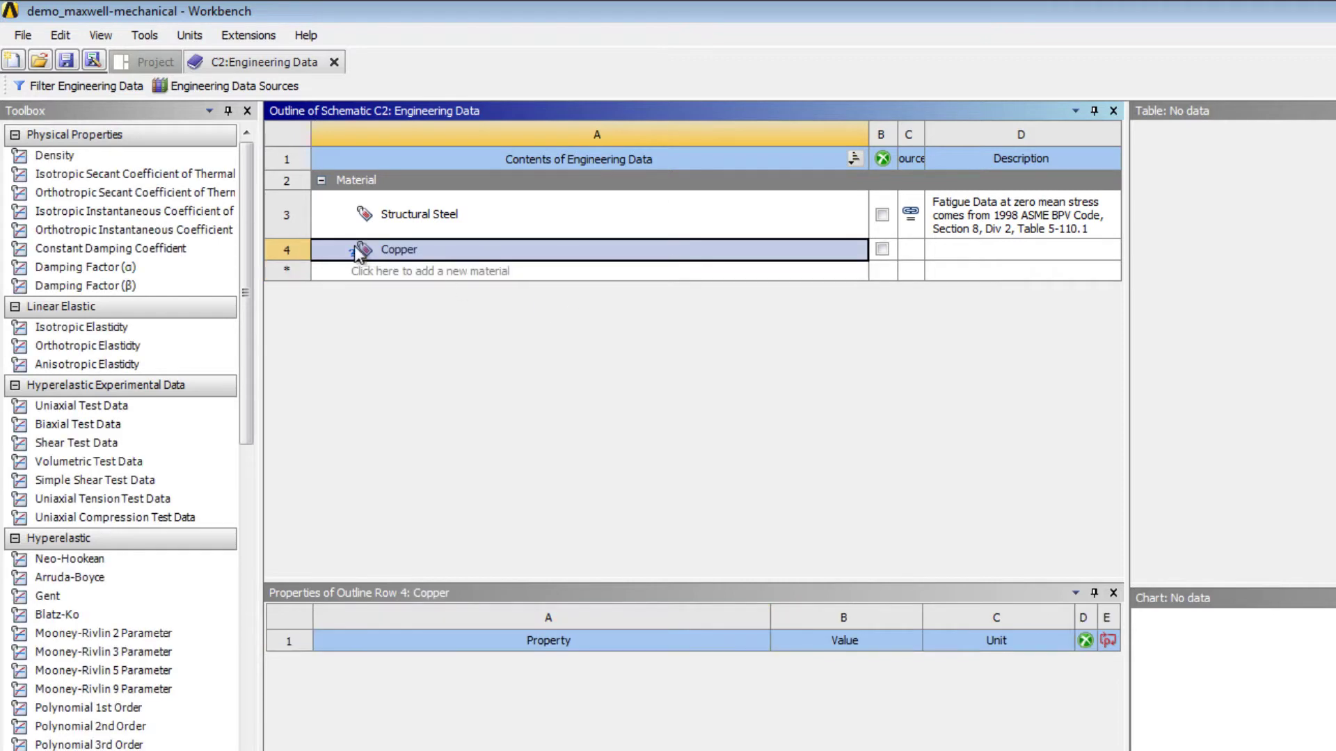
{"action": "left_click", "coordinate": [216, 178]}
{"action": "left_click_drag", "start_coordinate": [215, 179], "coordinate": [453, 248]}
{"action": "left_click_drag", "start_coordinate": [95, 325], "coordinate": [445, 250]}
{"action": "left_click_drag", "start_coordinate": [247, 260], "coordinate": [254, 695]}
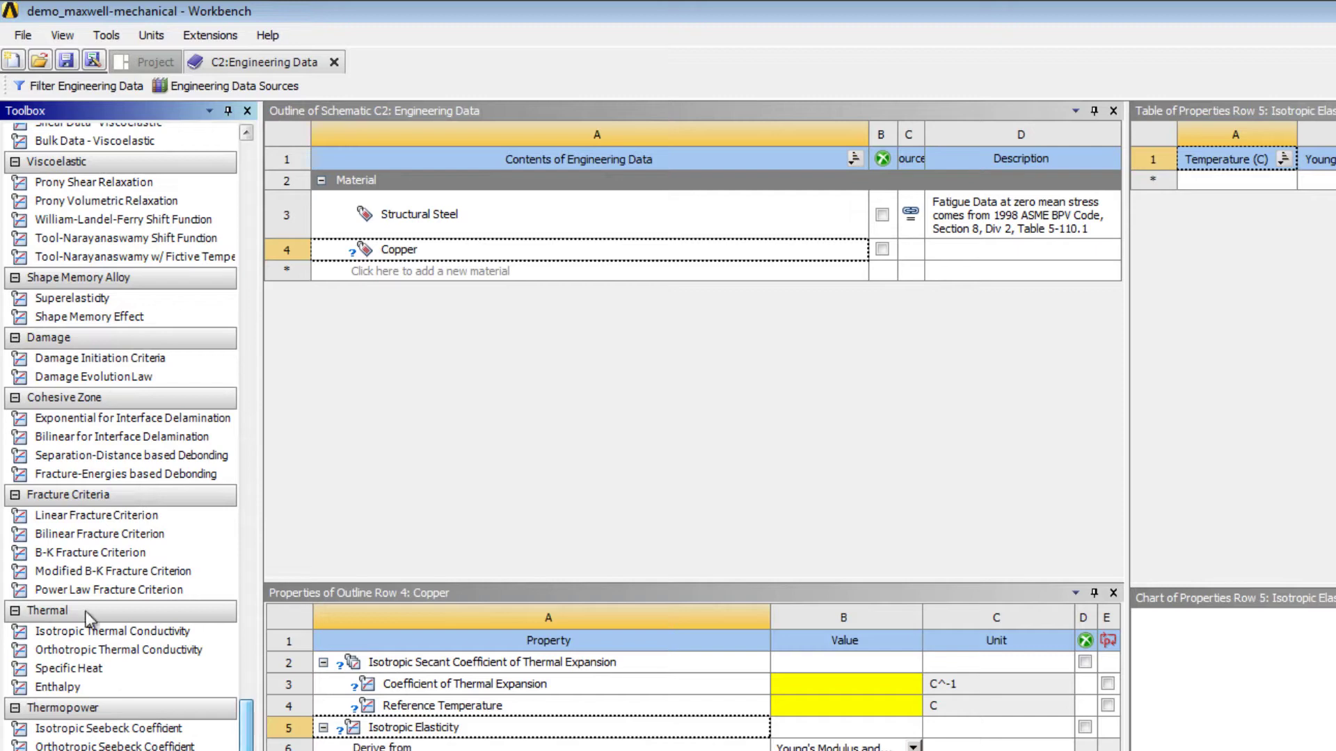
{"action": "left_click_drag", "start_coordinate": [142, 631], "coordinate": [486, 245]}
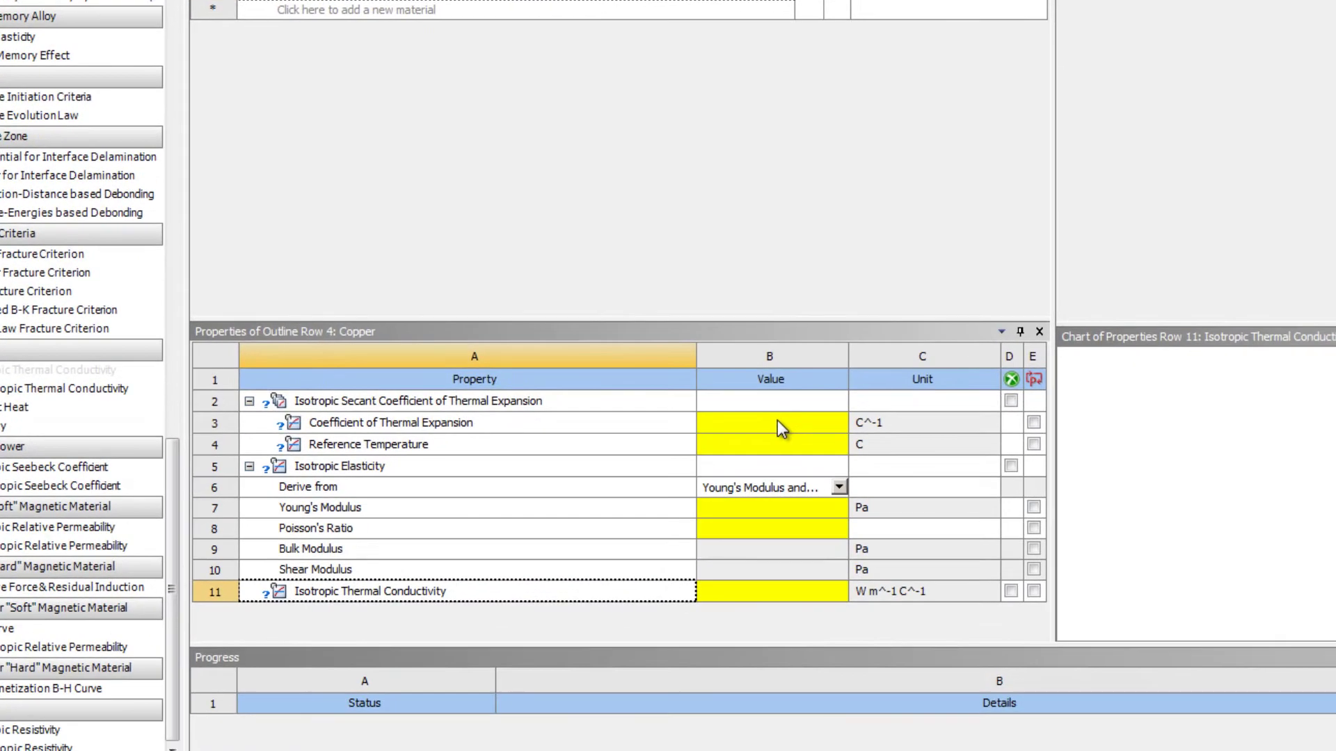
Enter Copper values: expansion 1.77E-05 at 22 C, Young's modulus 1.2E+10 Pa, Poisson 0.38, conductivity 400.
{"action": "left_click", "coordinate": [815, 552]}
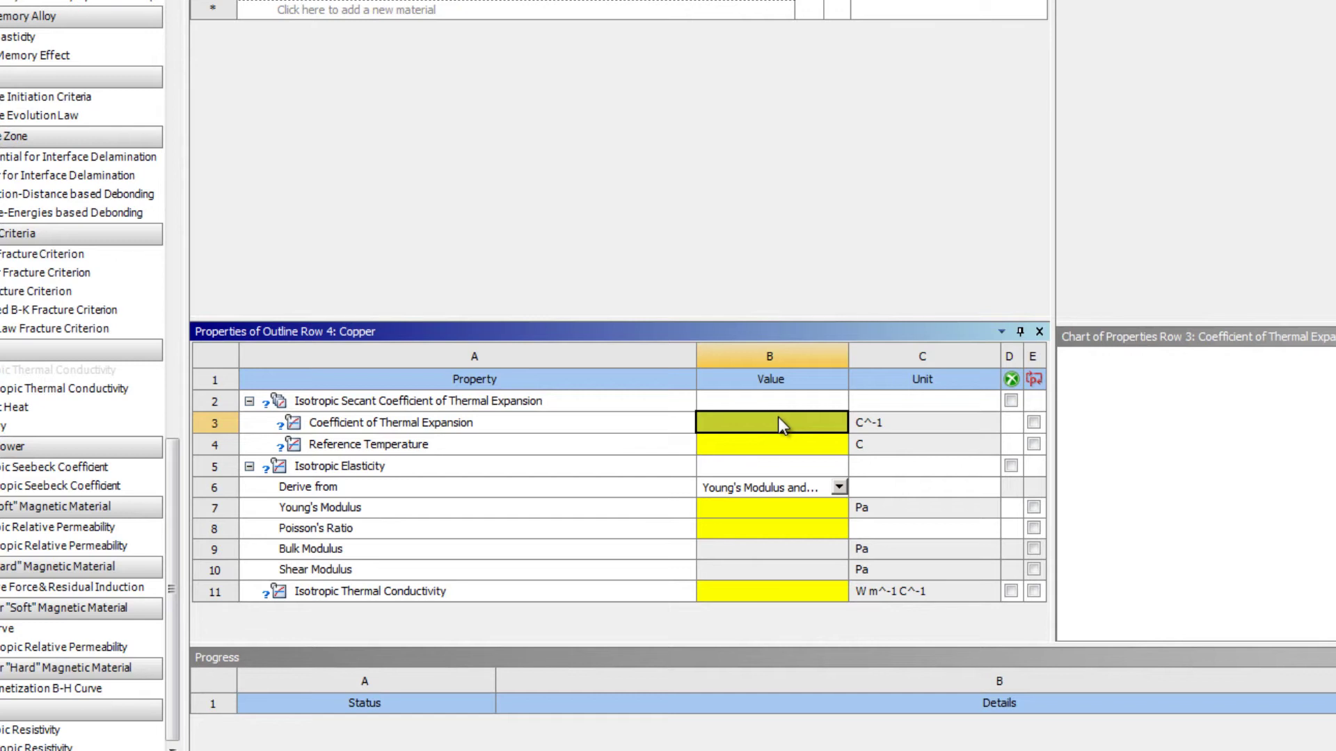
{"action": "type", "text": "1.77e-5"}
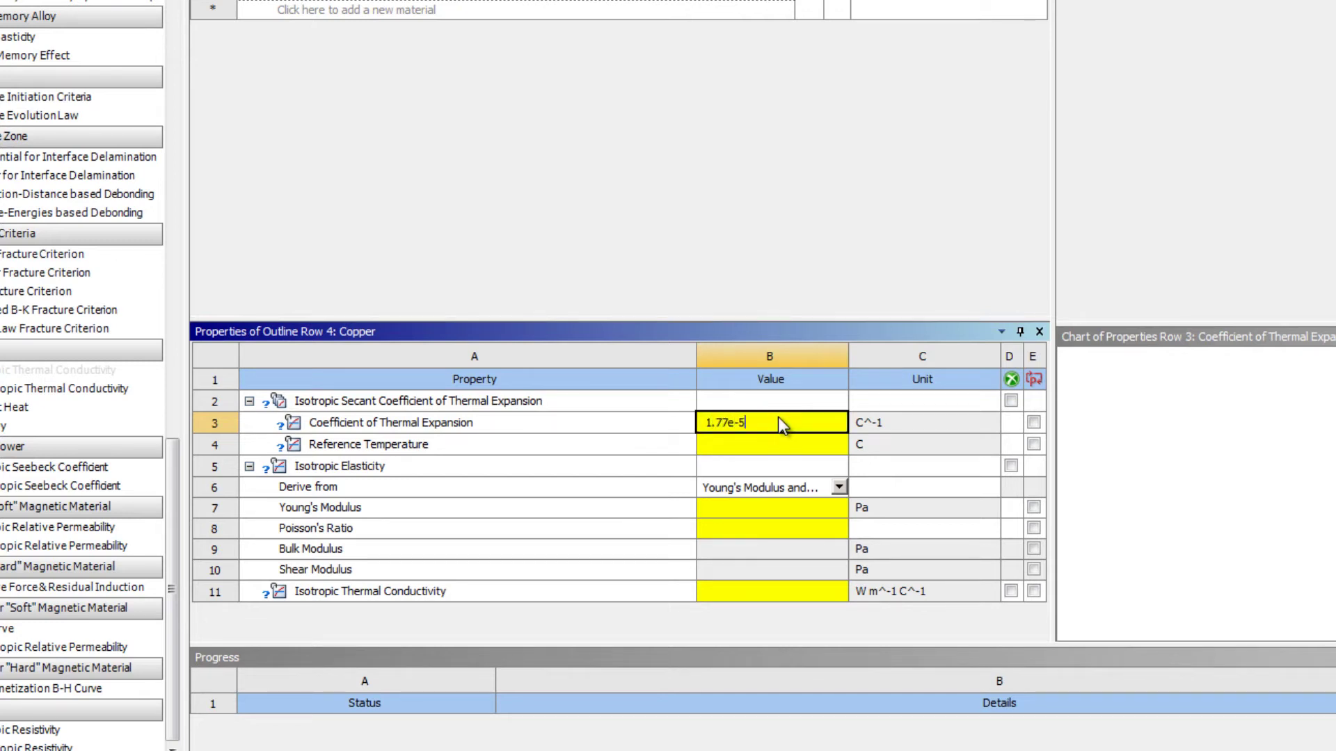
{"action": "left_click", "coordinate": [768, 443]}
{"action": "type", "text": "2"}
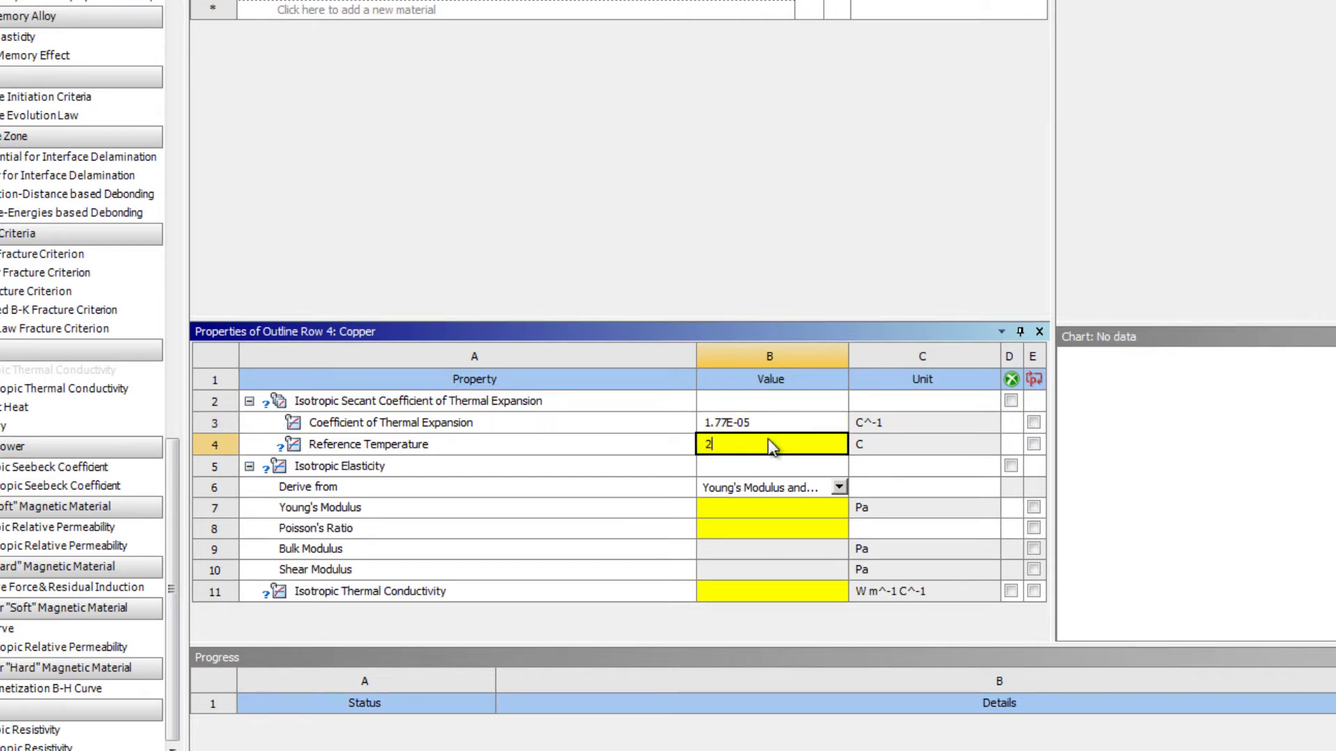
{"action": "type", "text": "2"}
{"action": "left_click", "coordinate": [762, 506]}
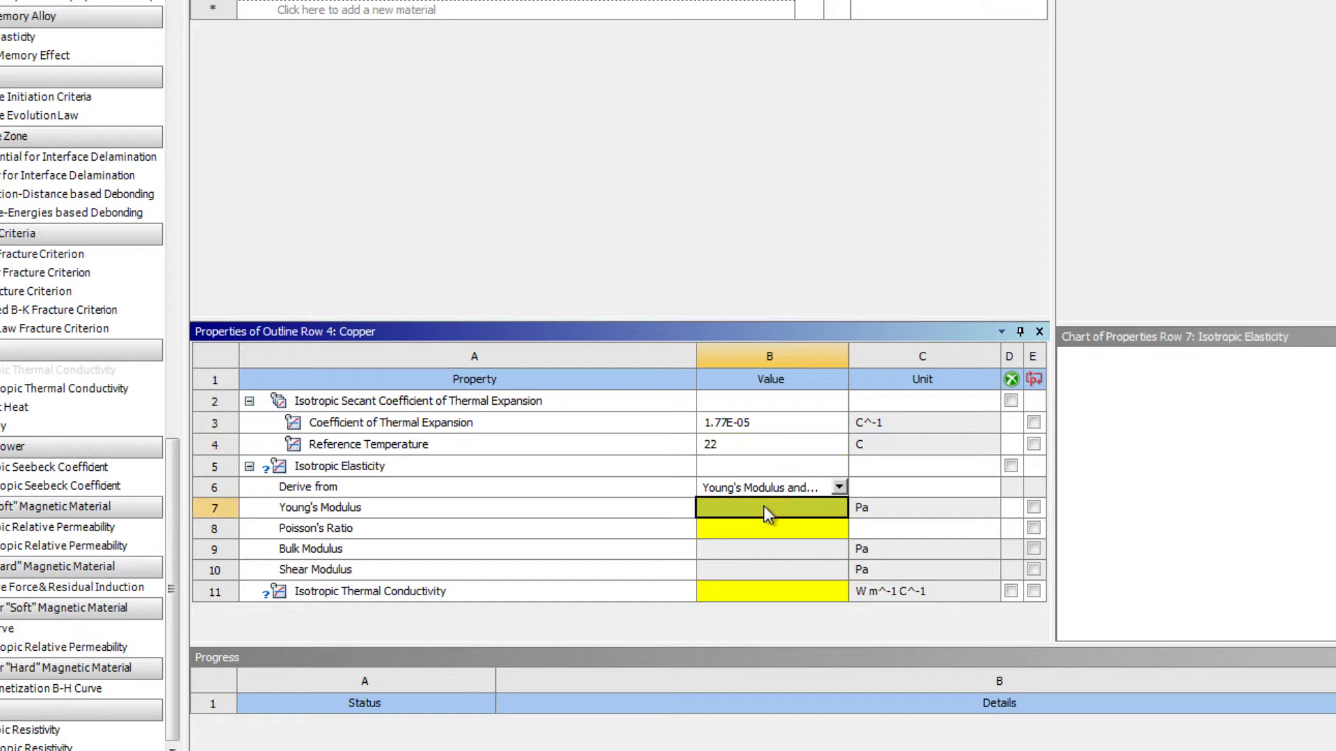
{"action": "type", "text": "1.2e10"}
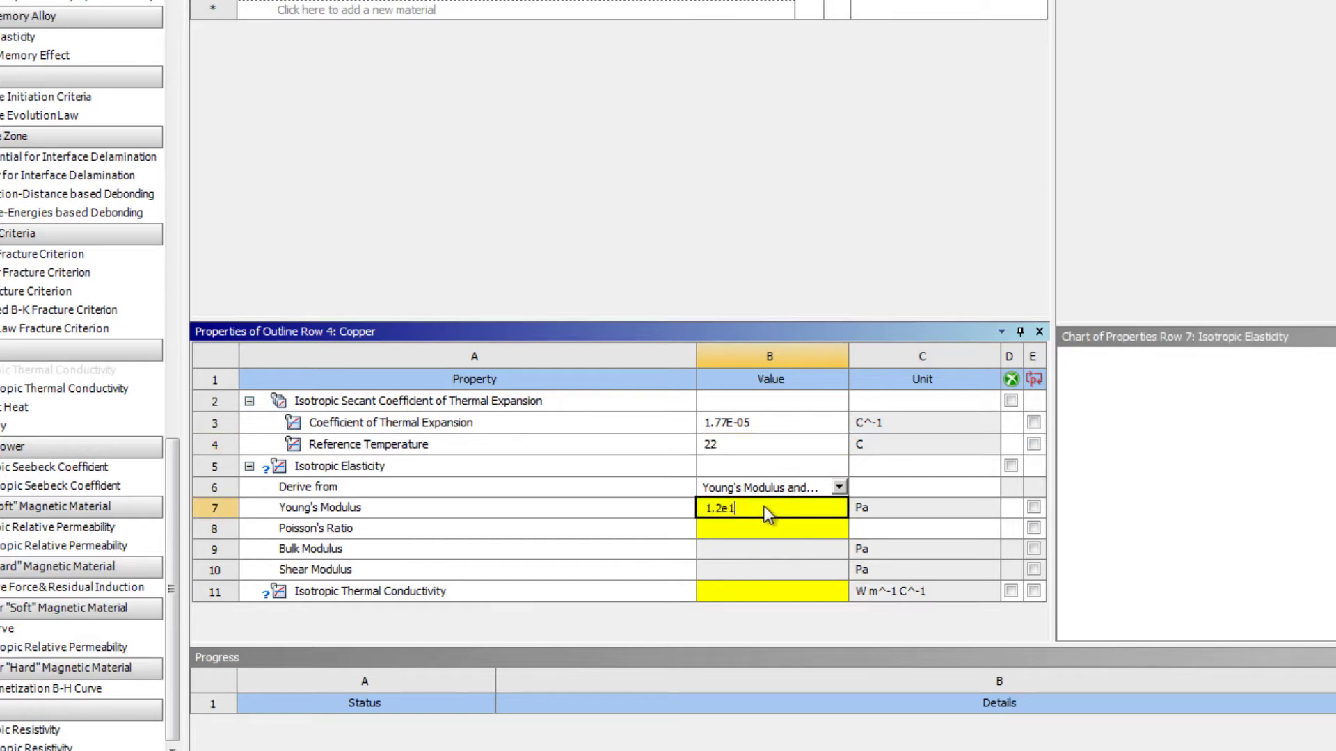
{"action": "left_click", "coordinate": [766, 530]}
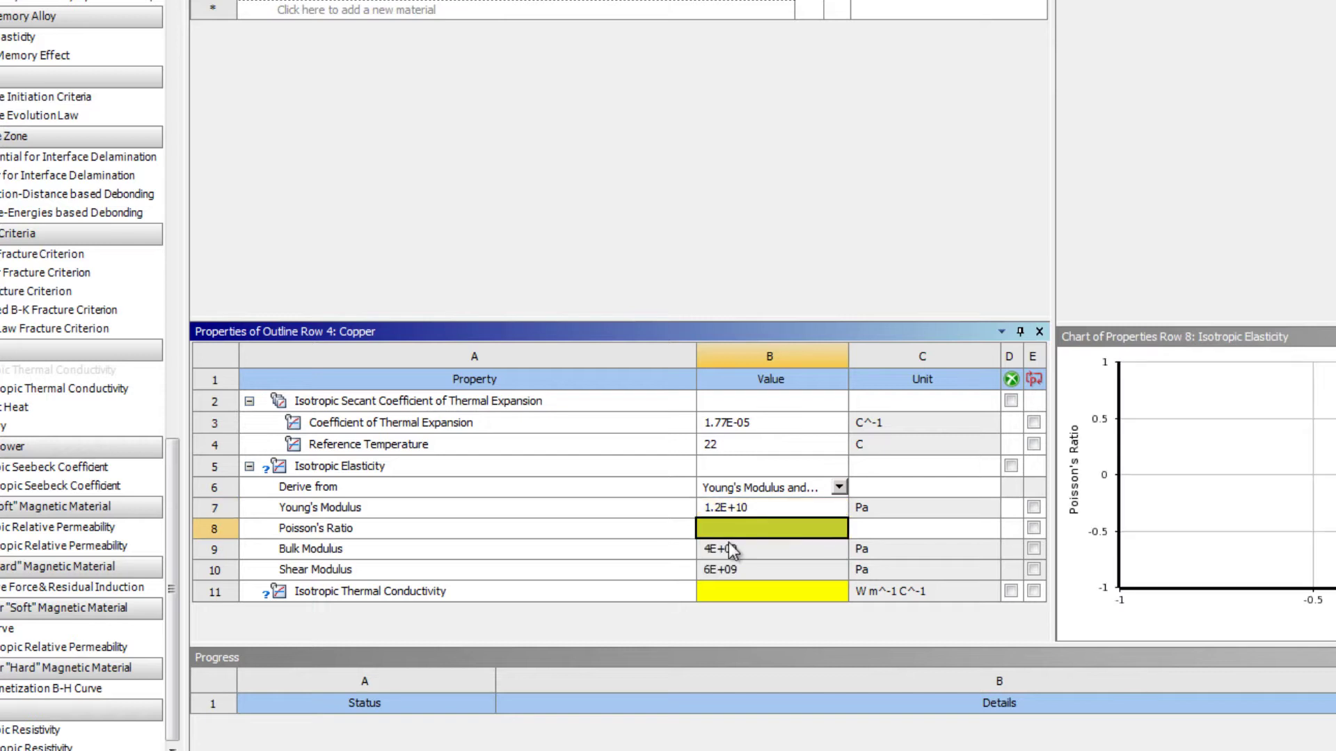
{"action": "type", "text": "0.38"}
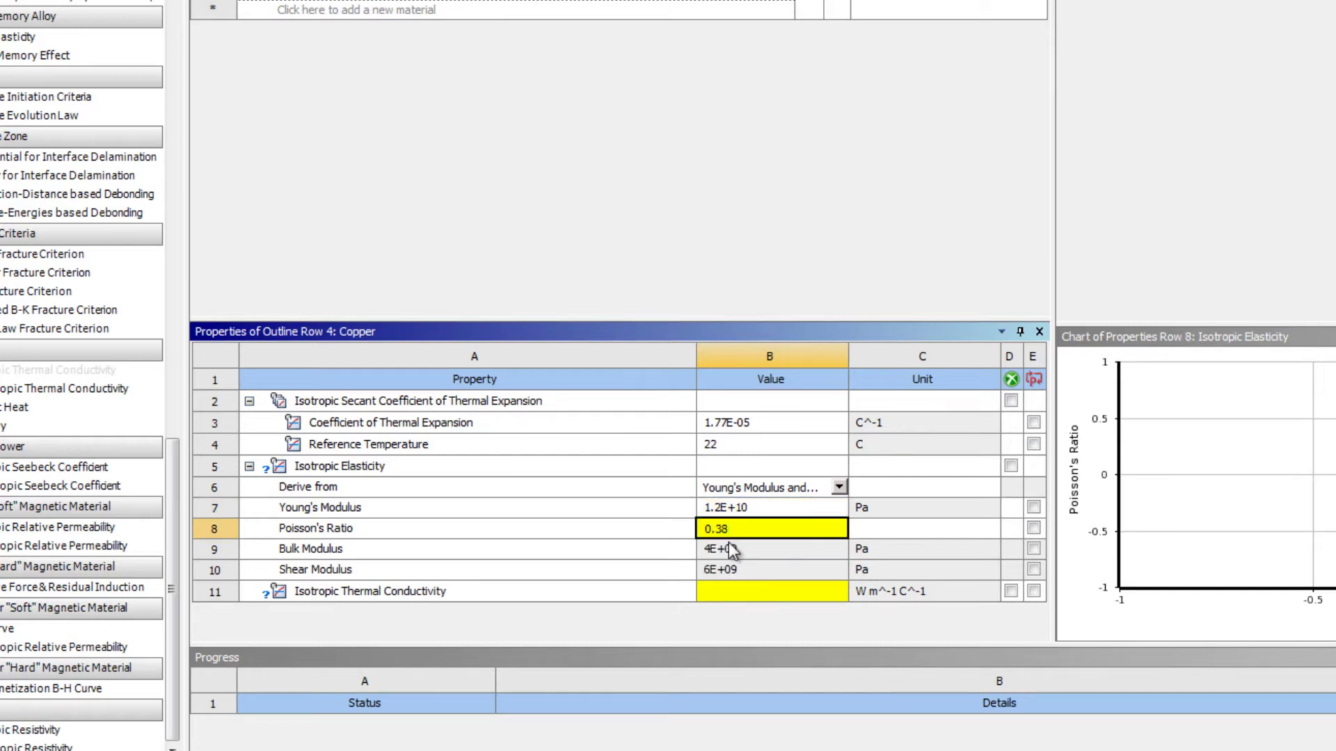
{"action": "left_click", "coordinate": [737, 587]}
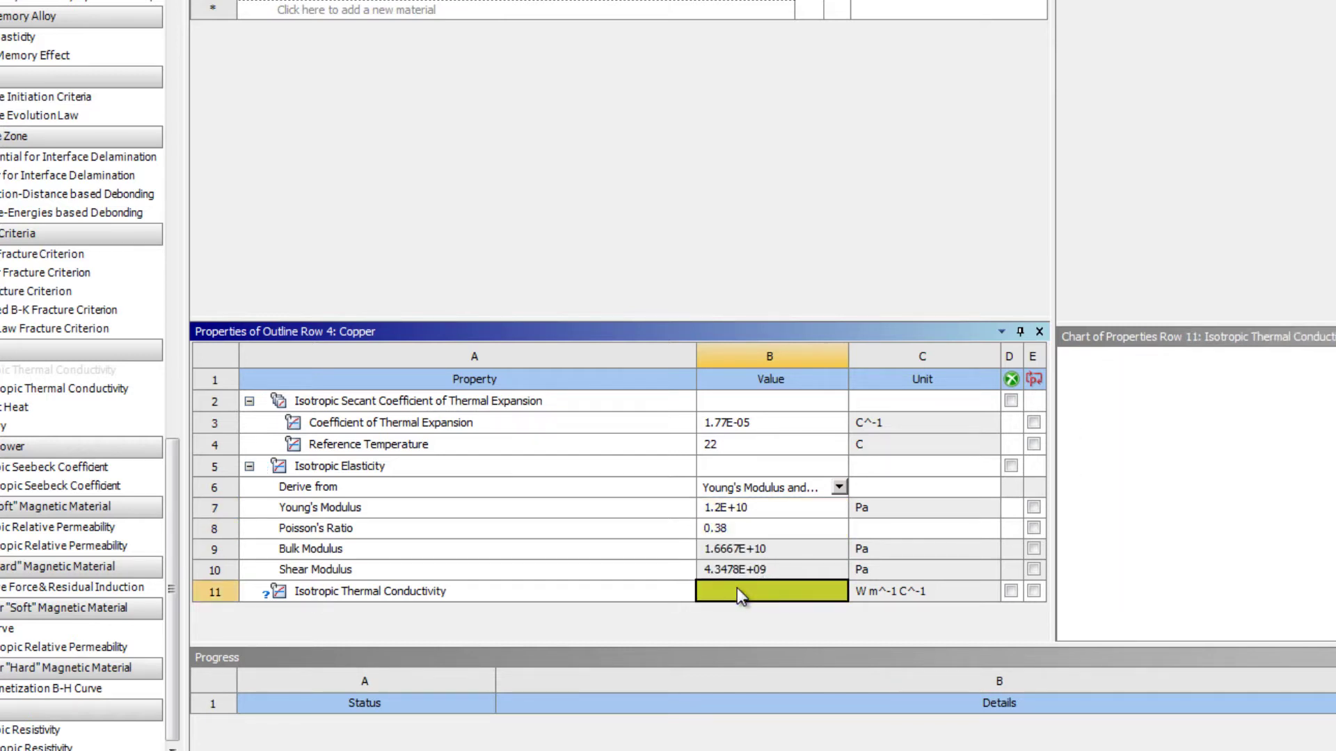
{"action": "type", "text": "400"}
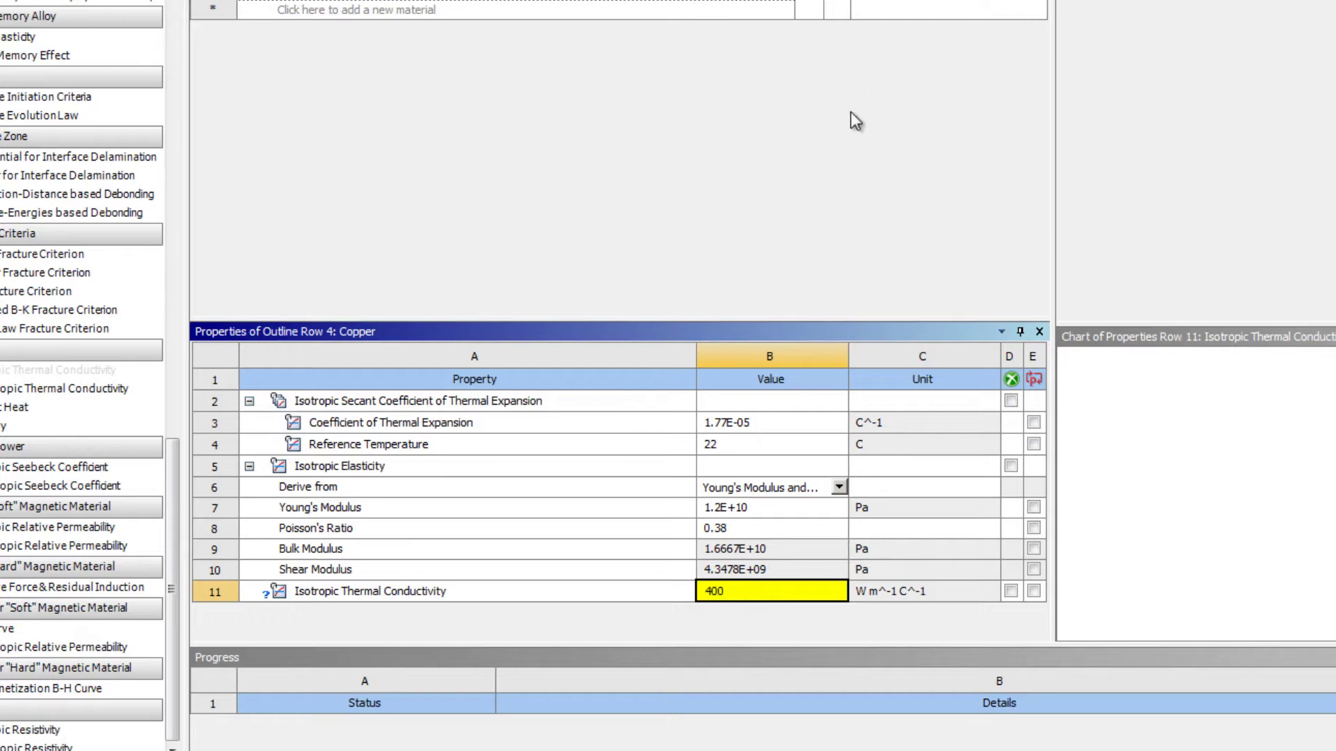
{"action": "key", "text": "Return"}
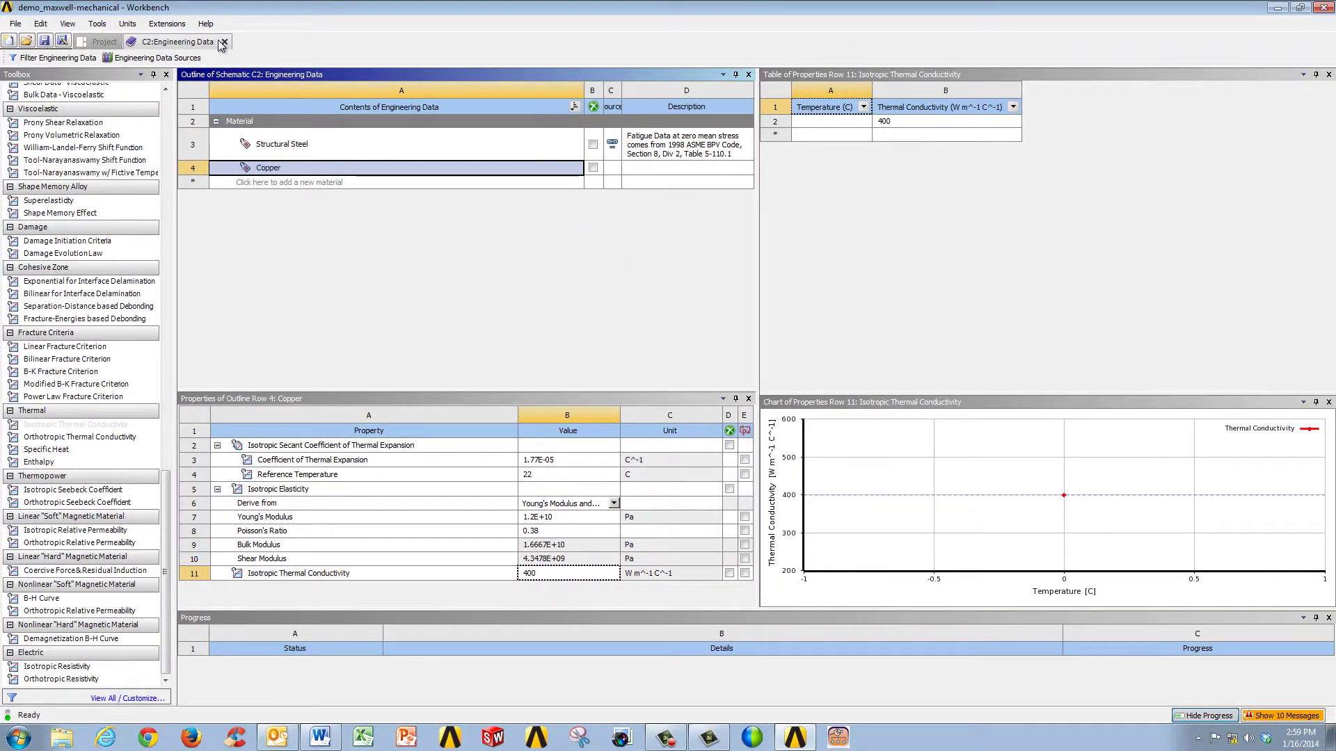
Import busbar_geometry.step as the thermal system's geometry and launch the thermal model in Mechanical.
{"action": "left_click", "coordinate": [224, 42]}
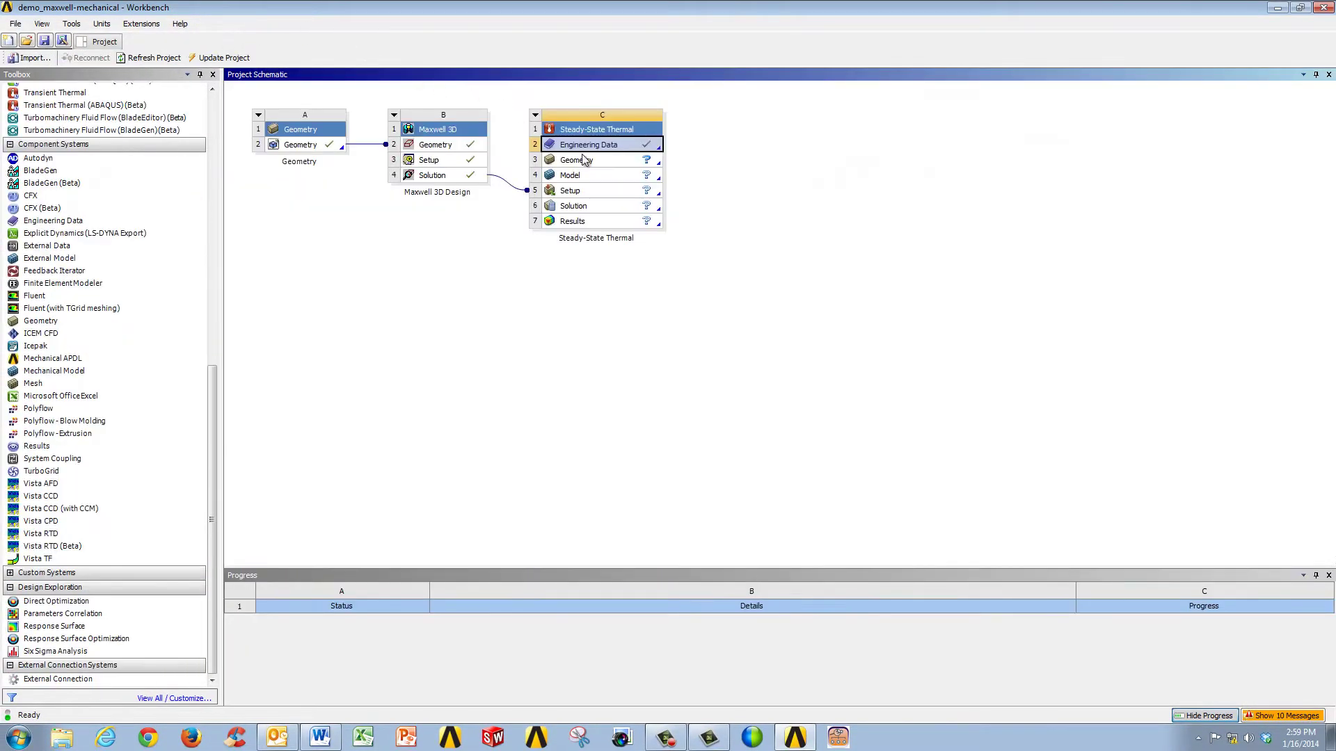
{"action": "left_click", "coordinate": [613, 165]}
{"action": "right_click", "coordinate": [613, 166]}
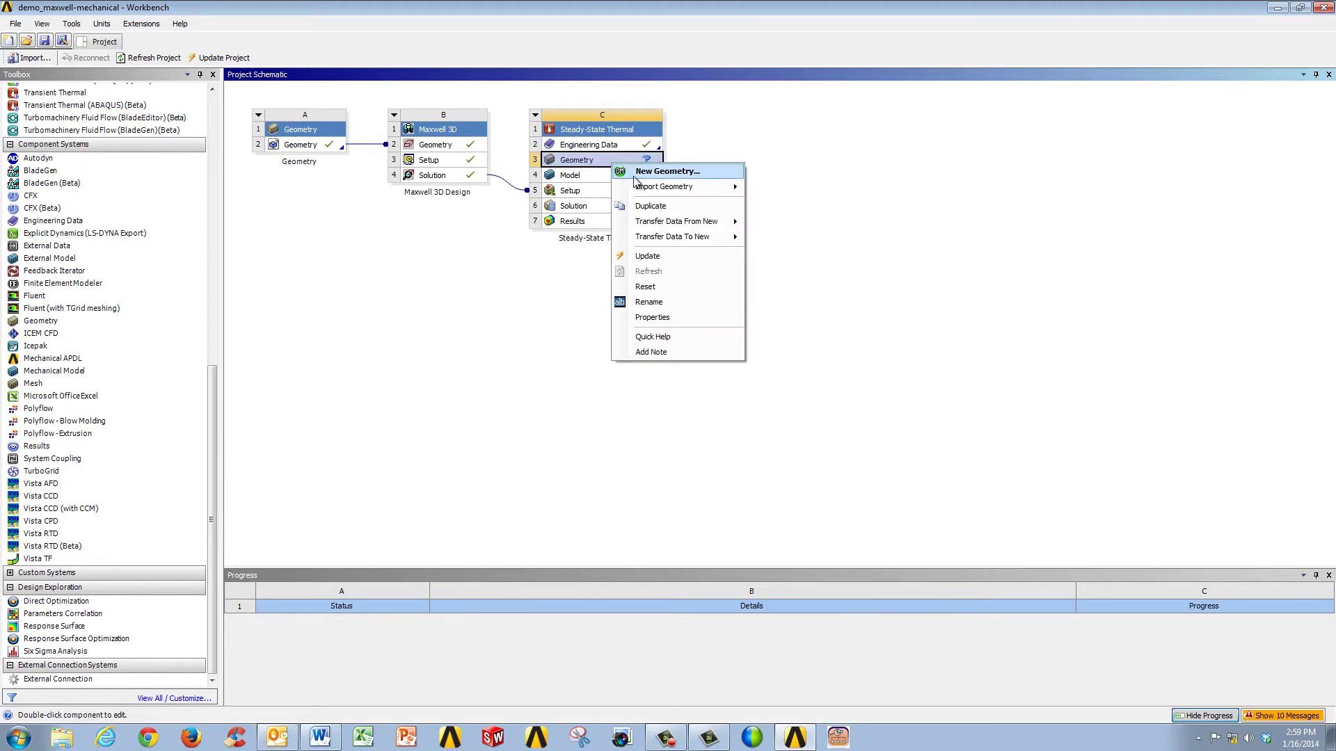
{"action": "mouse_move", "coordinate": [649, 190]}
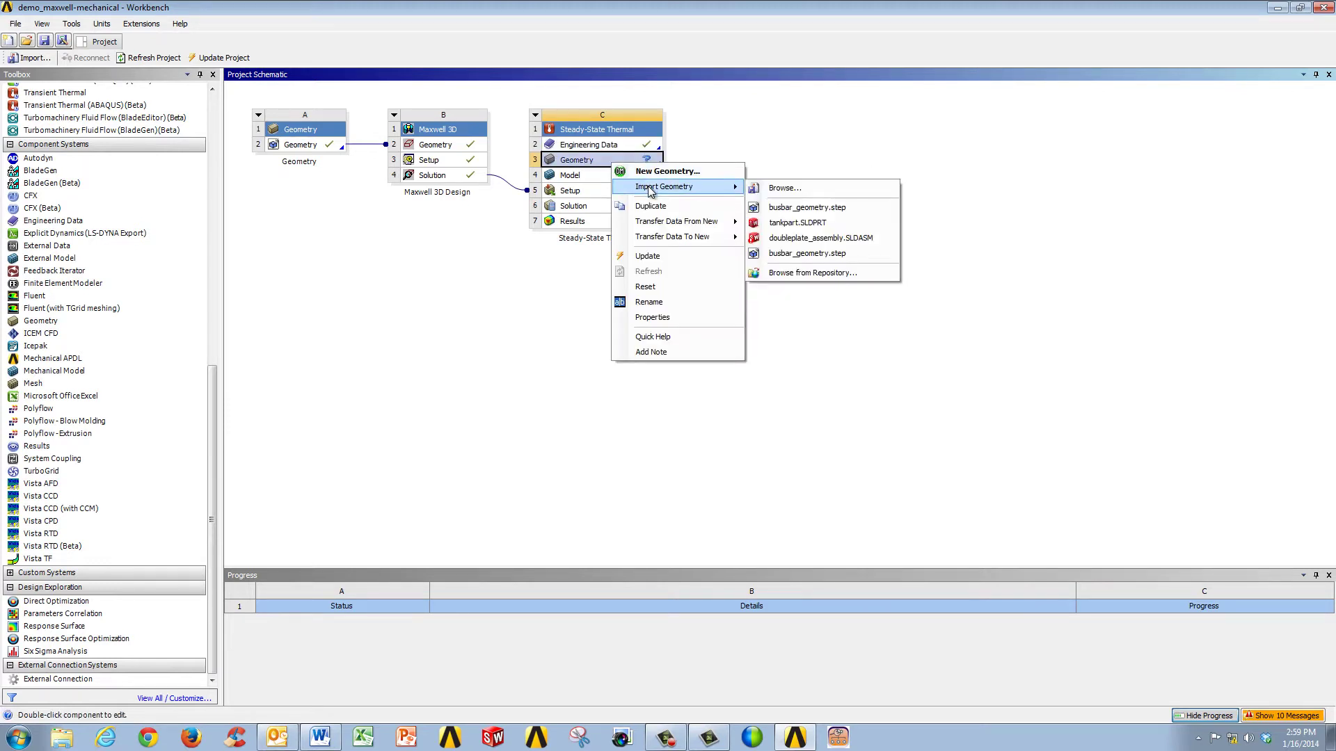
{"action": "left_click", "coordinate": [826, 211]}
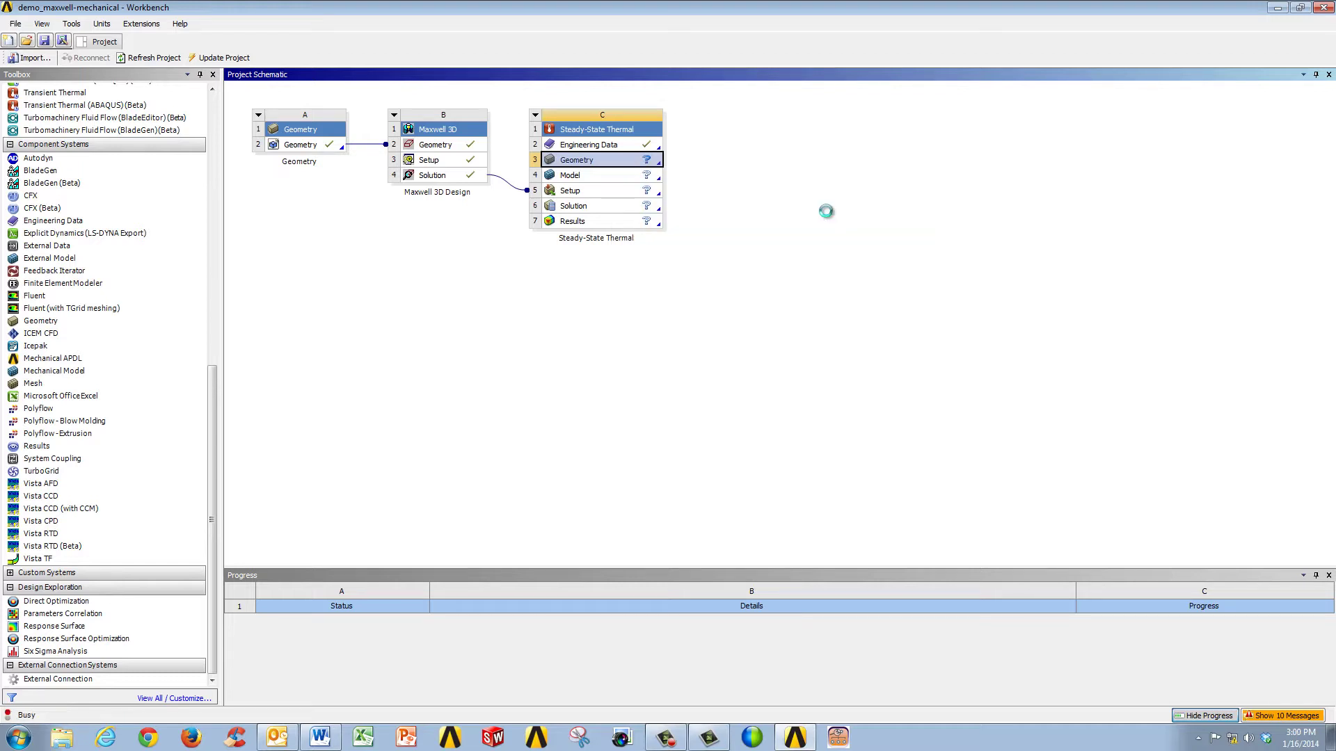
{"action": "double_click", "coordinate": [602, 179]}
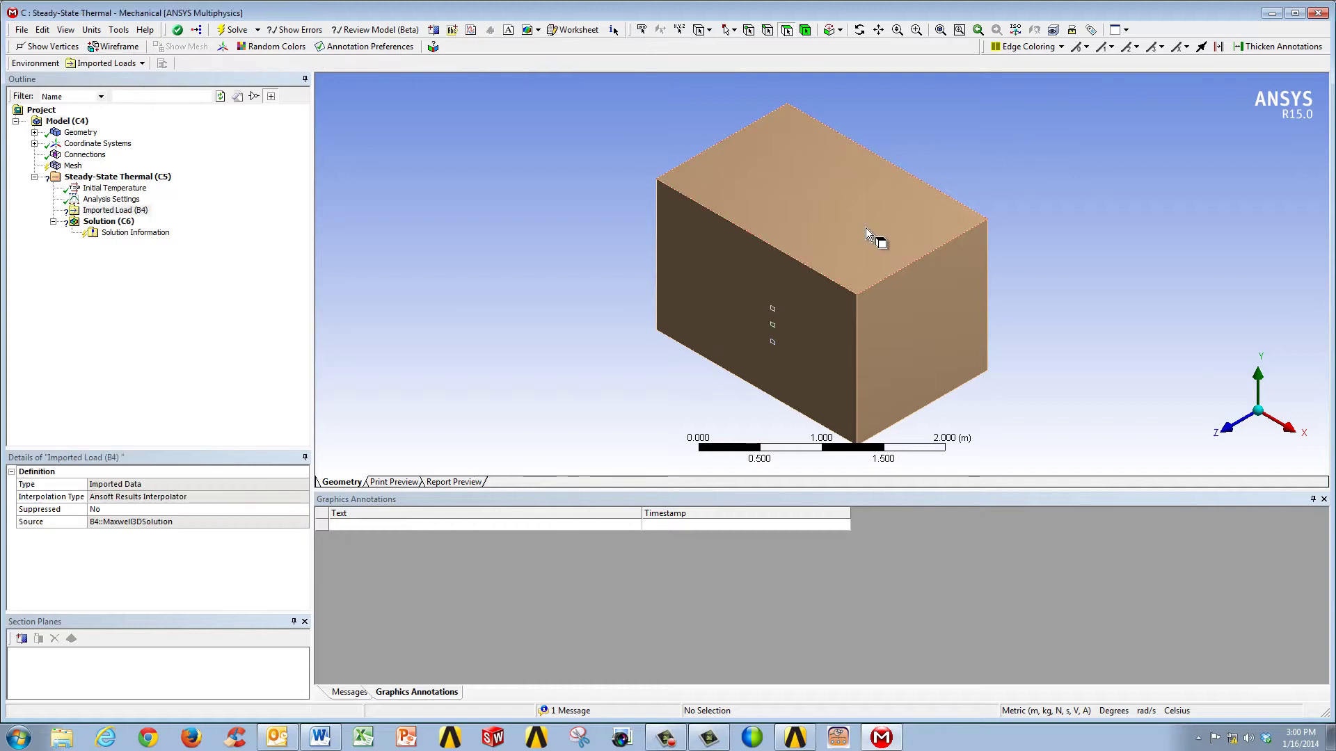
Suppress the bounding_box body in the Geometry tree.
{"action": "left_click", "coordinate": [34, 132]}
{"action": "right_click", "coordinate": [98, 178]}
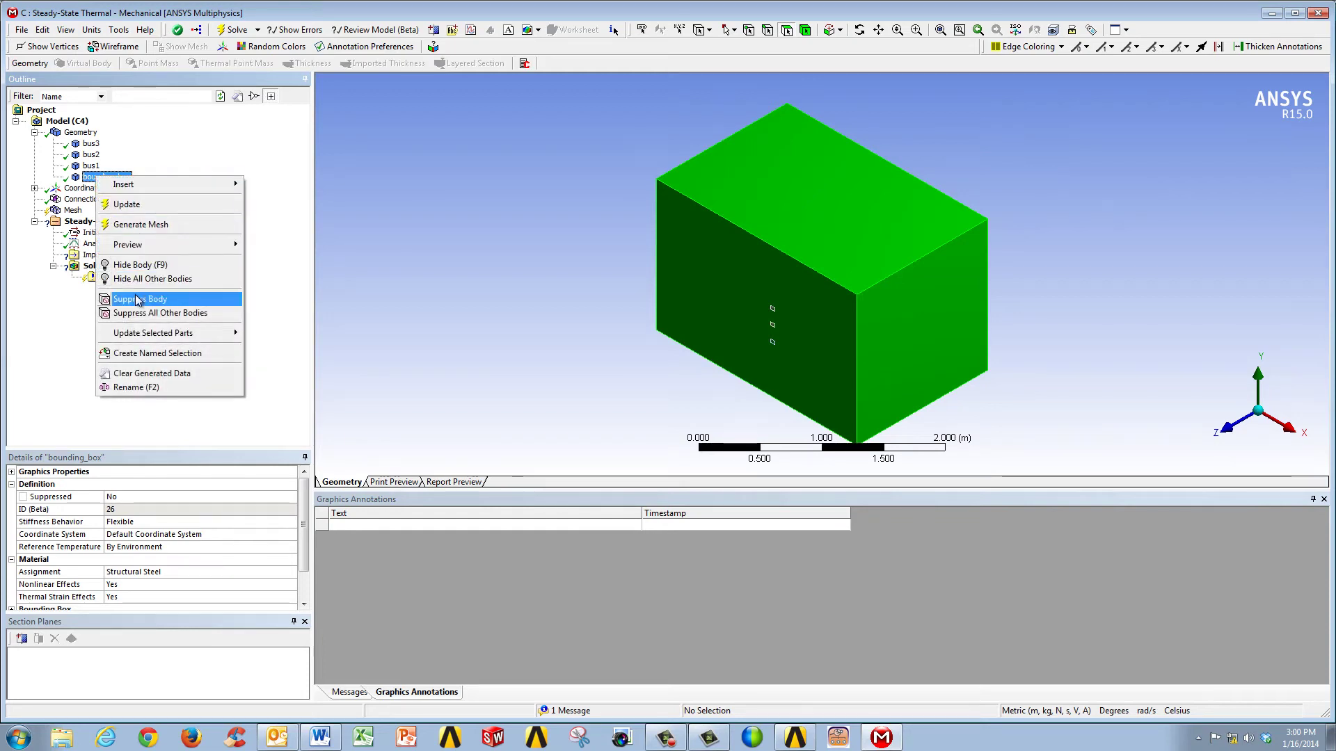
{"action": "left_click", "coordinate": [141, 299]}
Assign Copper as the material of bus1, bus2 and bus3.
{"action": "middle_click_drag", "start_coordinate": [817, 337], "coordinate": [816, 291]}
{"action": "scroll", "coordinate": [817, 291], "scroll_direction": "up", "scroll_amount": 4}
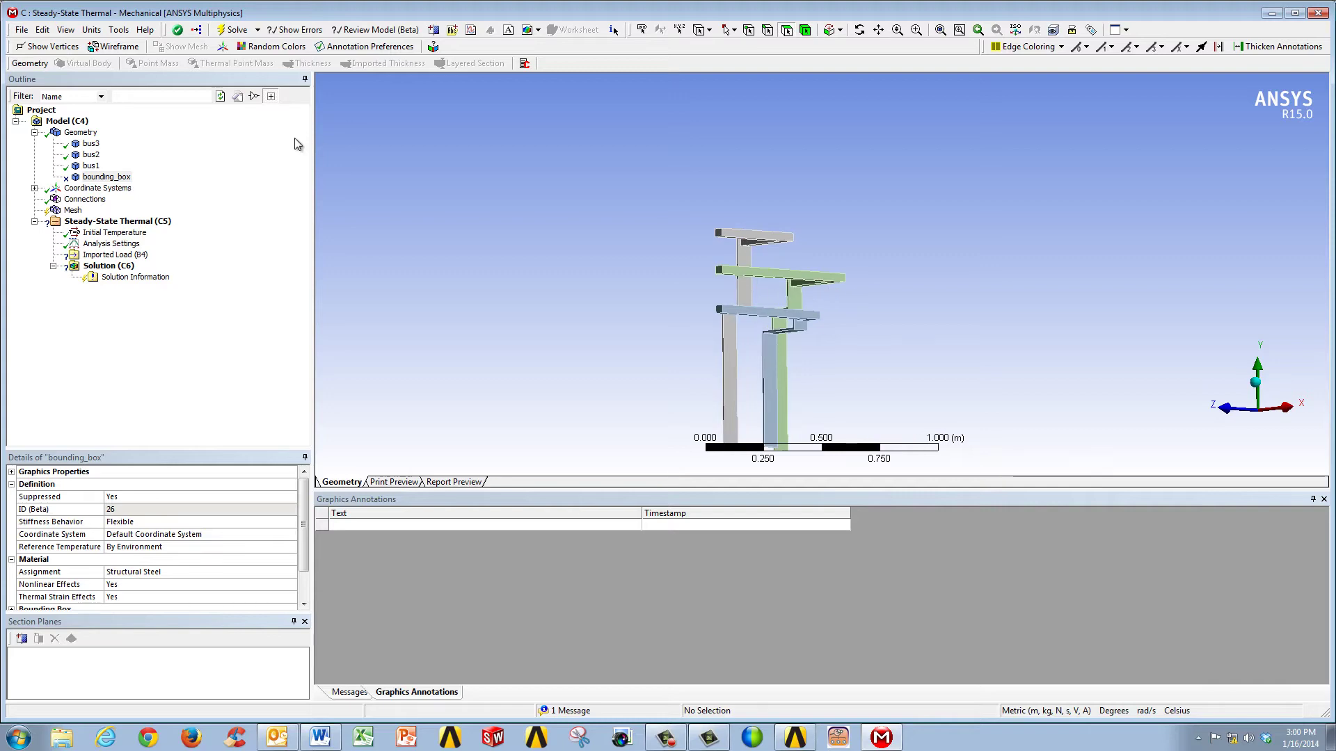
{"action": "left_click", "coordinate": [95, 124]}
{"action": "left_click", "coordinate": [95, 145], "text": "shift"}
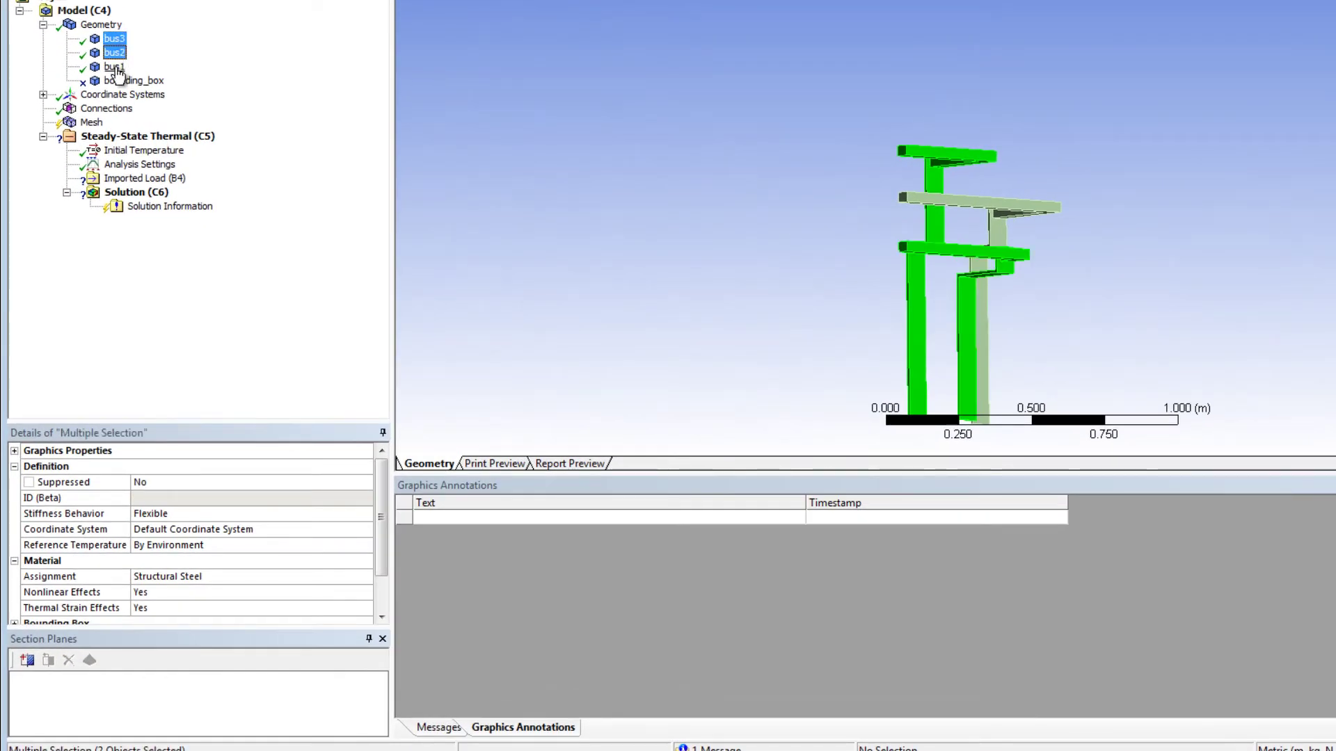
{"action": "left_click", "coordinate": [368, 578]}
{"action": "left_click", "coordinate": [366, 577]}
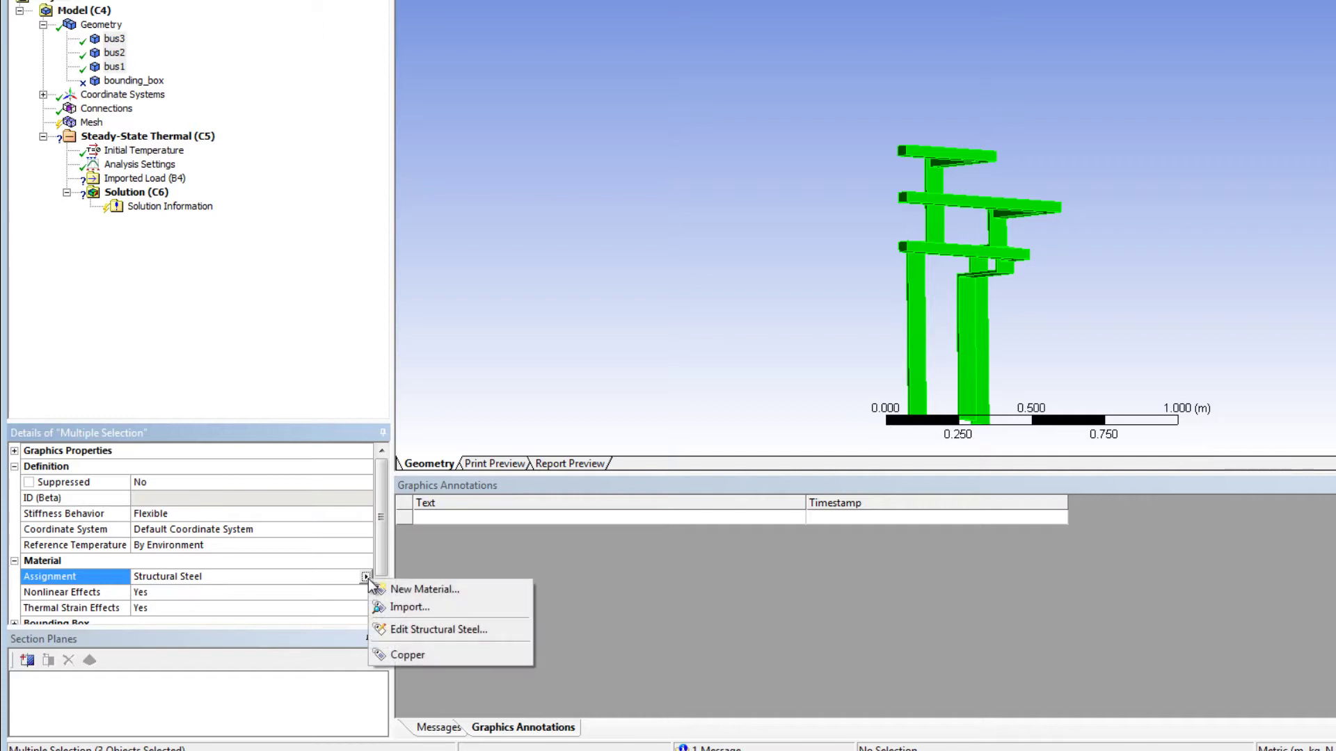
{"action": "left_click", "coordinate": [416, 656]}
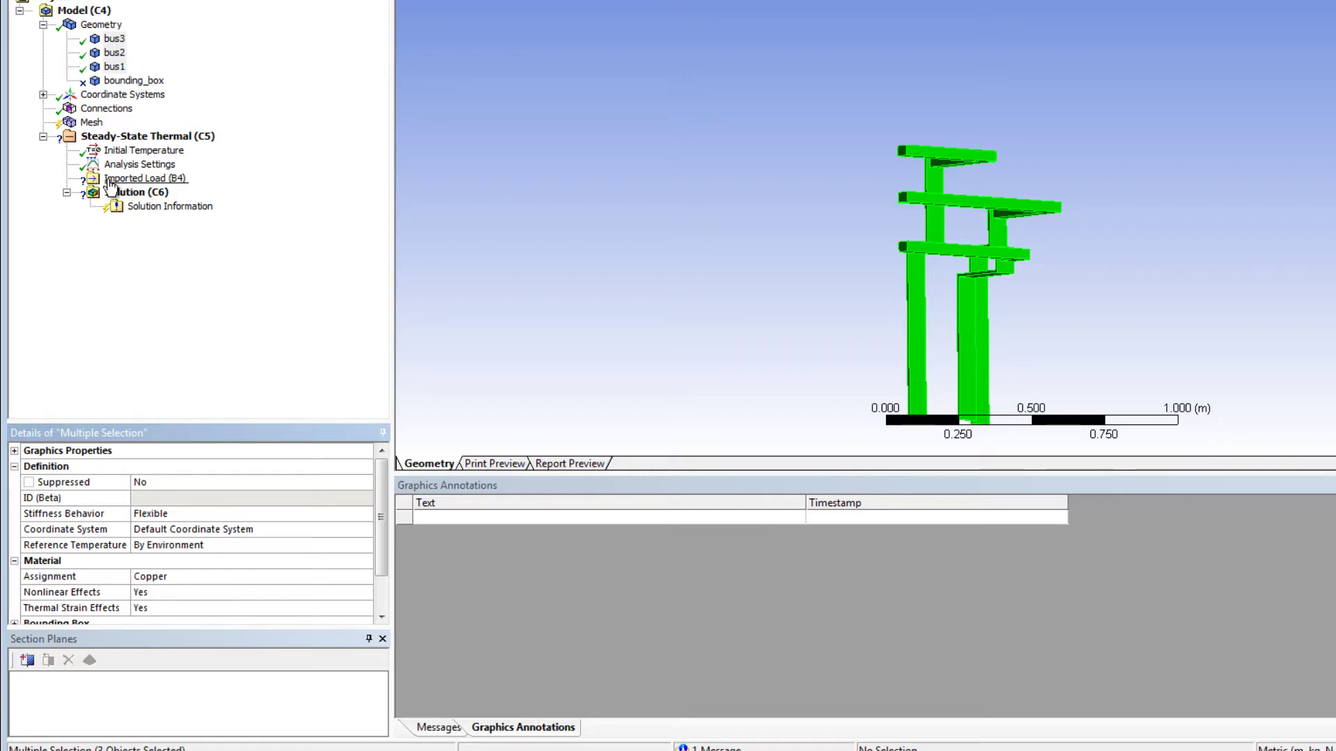
Insert an Imported Heat Generation load scoped to the three bus-bar bodies.
{"action": "right_click", "coordinate": [165, 204]}
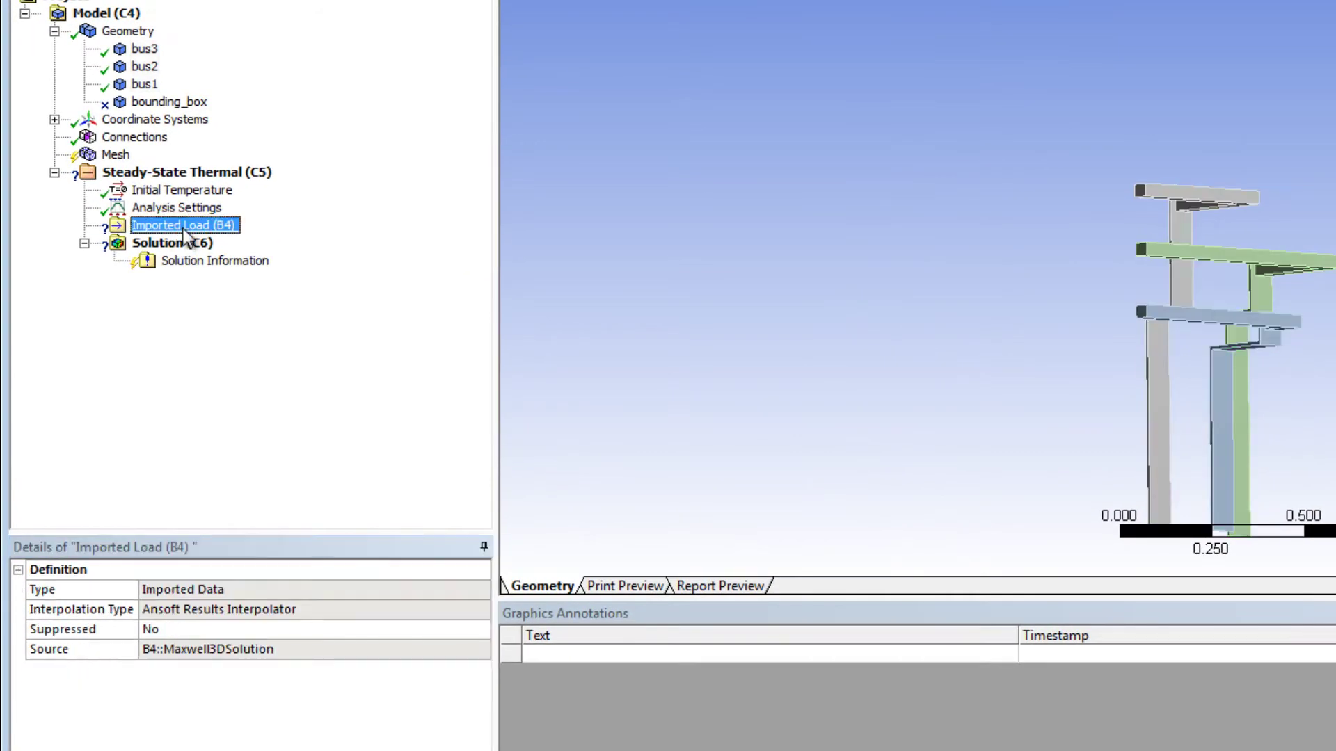
{"action": "mouse_move", "coordinate": [249, 243]}
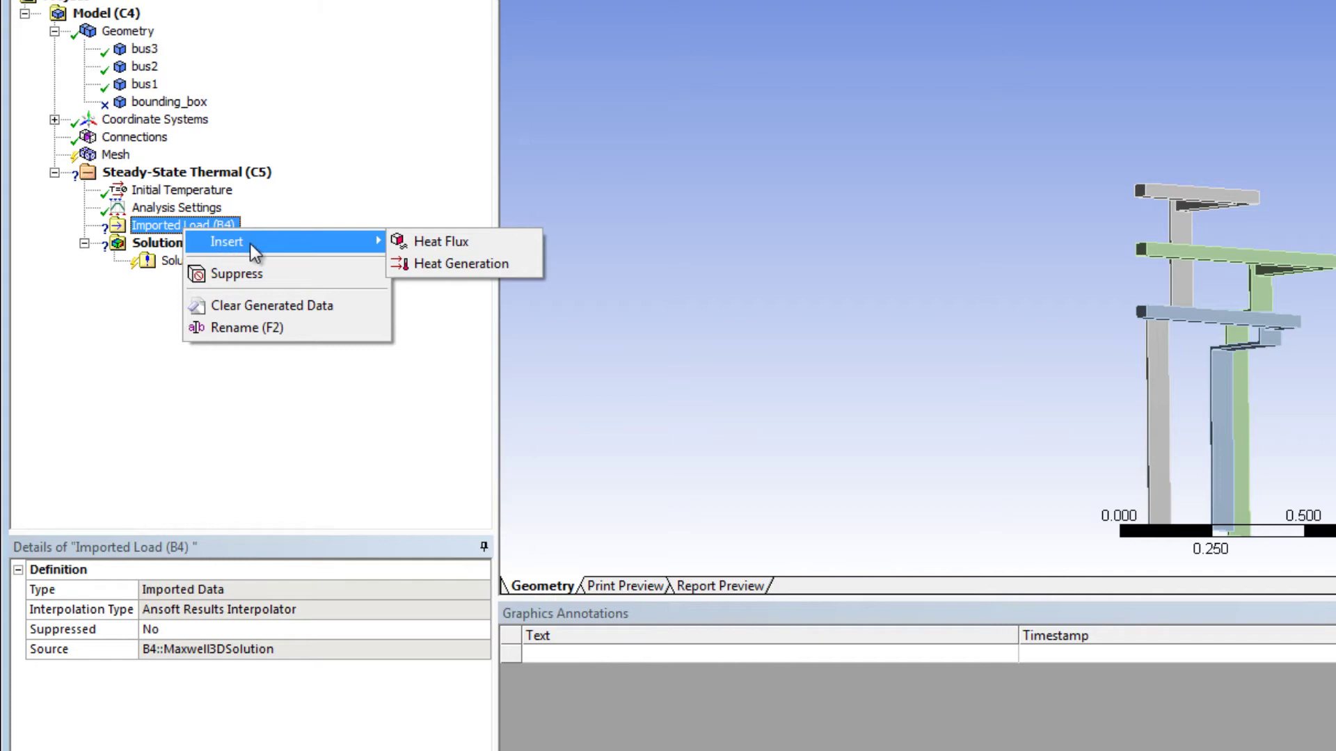
{"action": "left_click", "coordinate": [433, 269]}
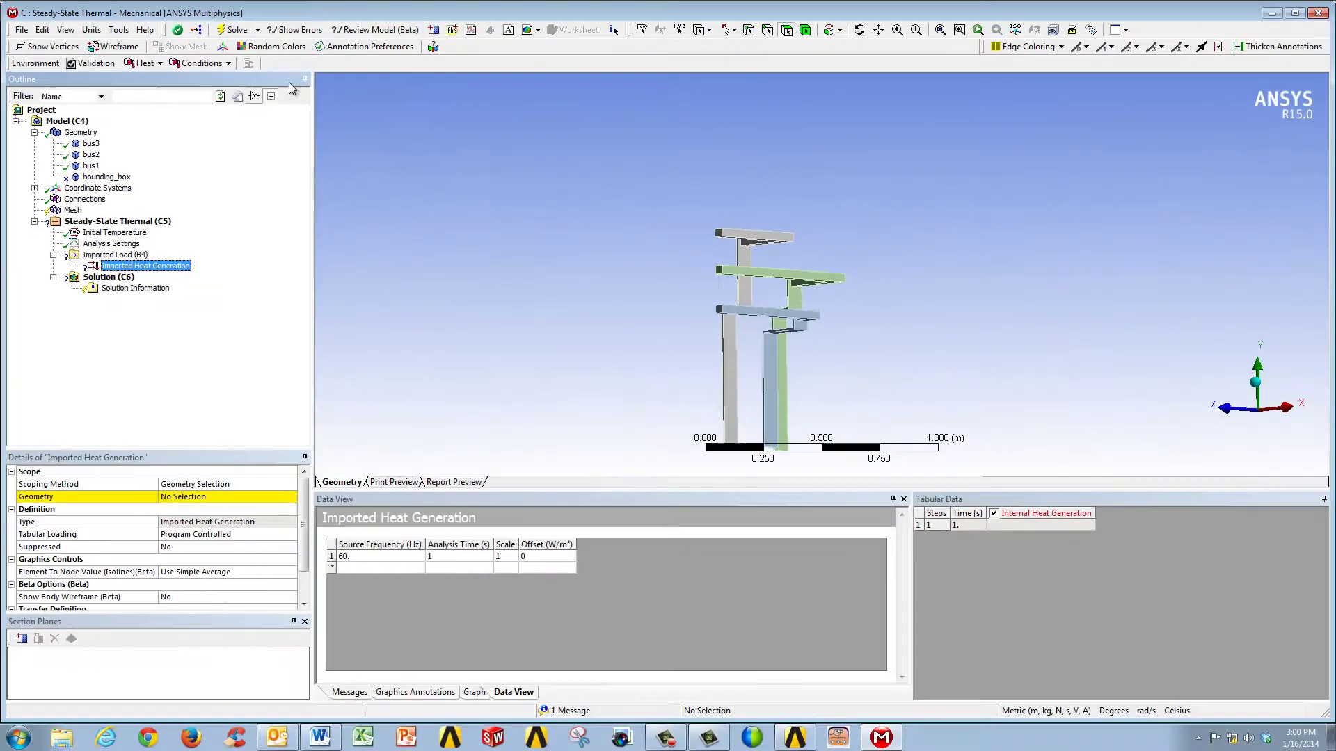
{"action": "left_click", "coordinate": [805, 29]}
{"action": "left_click", "coordinate": [741, 313]}
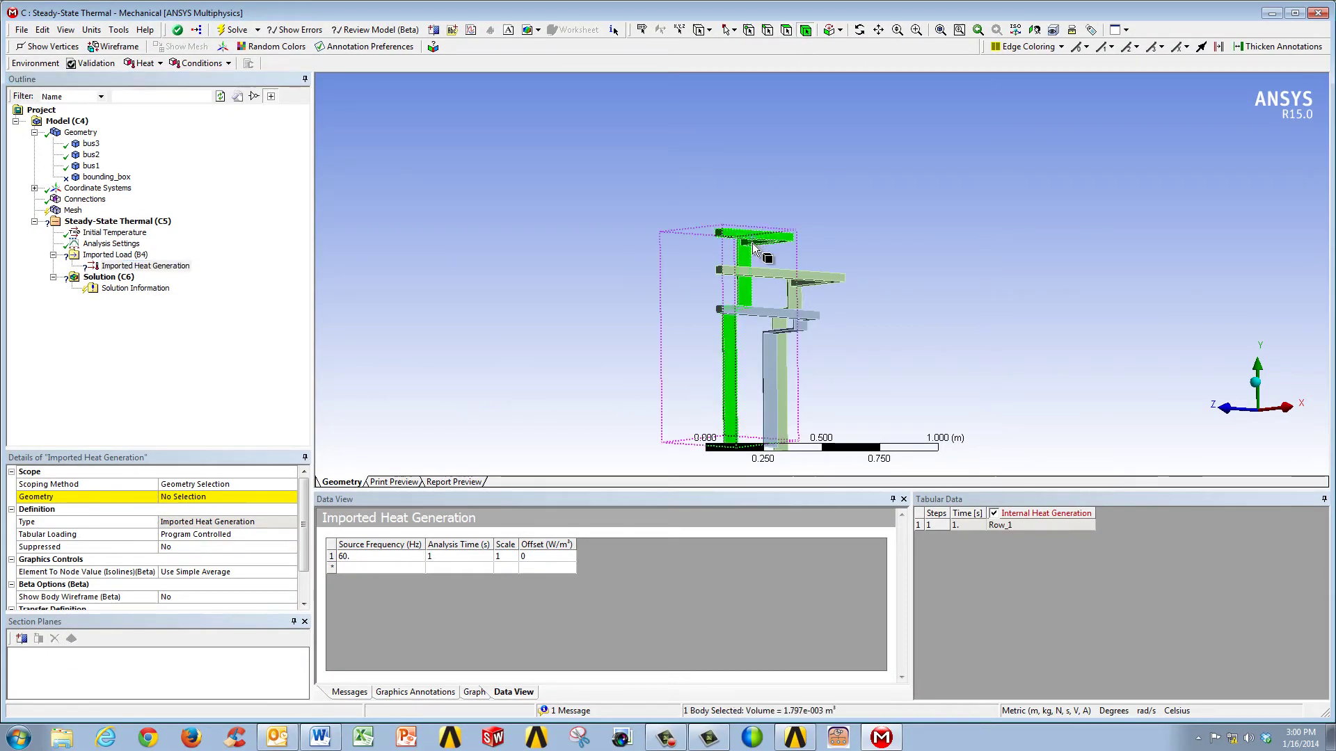
{"action": "left_click", "coordinate": [761, 269], "text": "ctrl"}
{"action": "left_click", "coordinate": [768, 315], "text": "ctrl"}
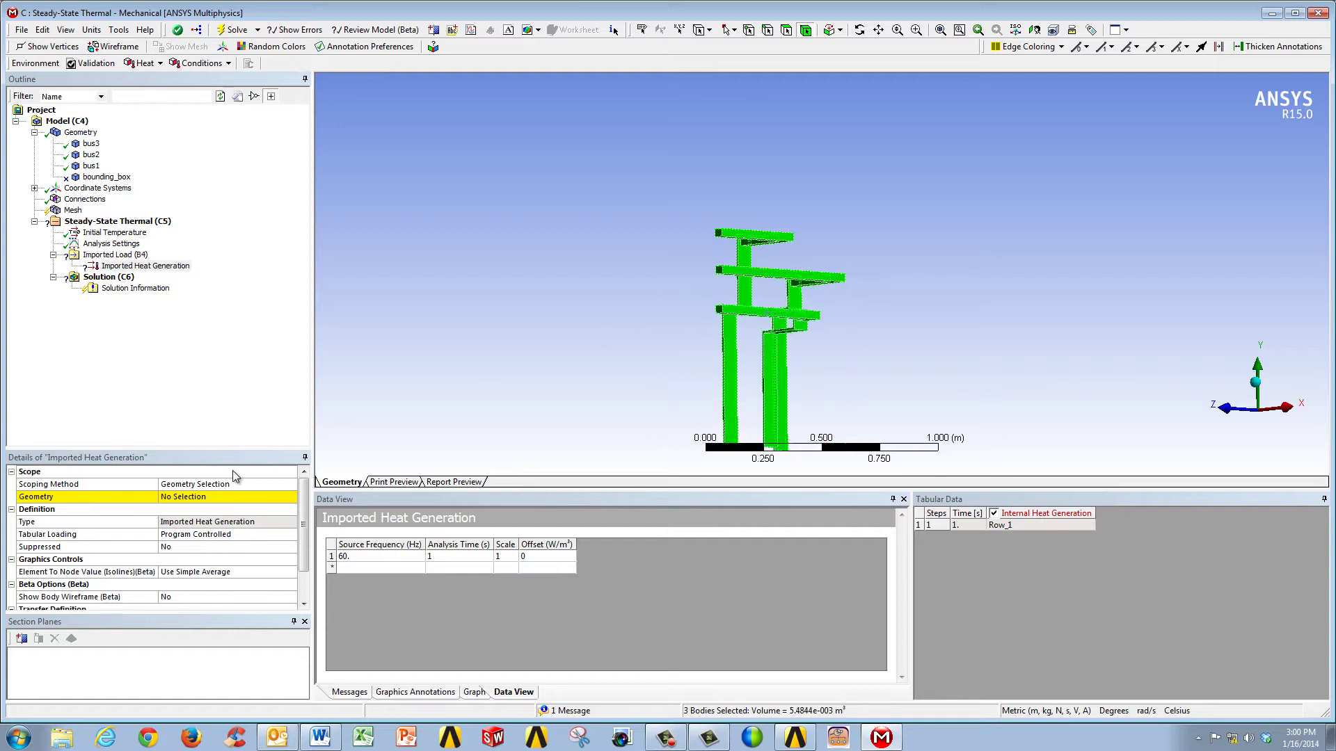
{"action": "left_click", "coordinate": [202, 497]}
{"action": "left_click", "coordinate": [193, 497]}
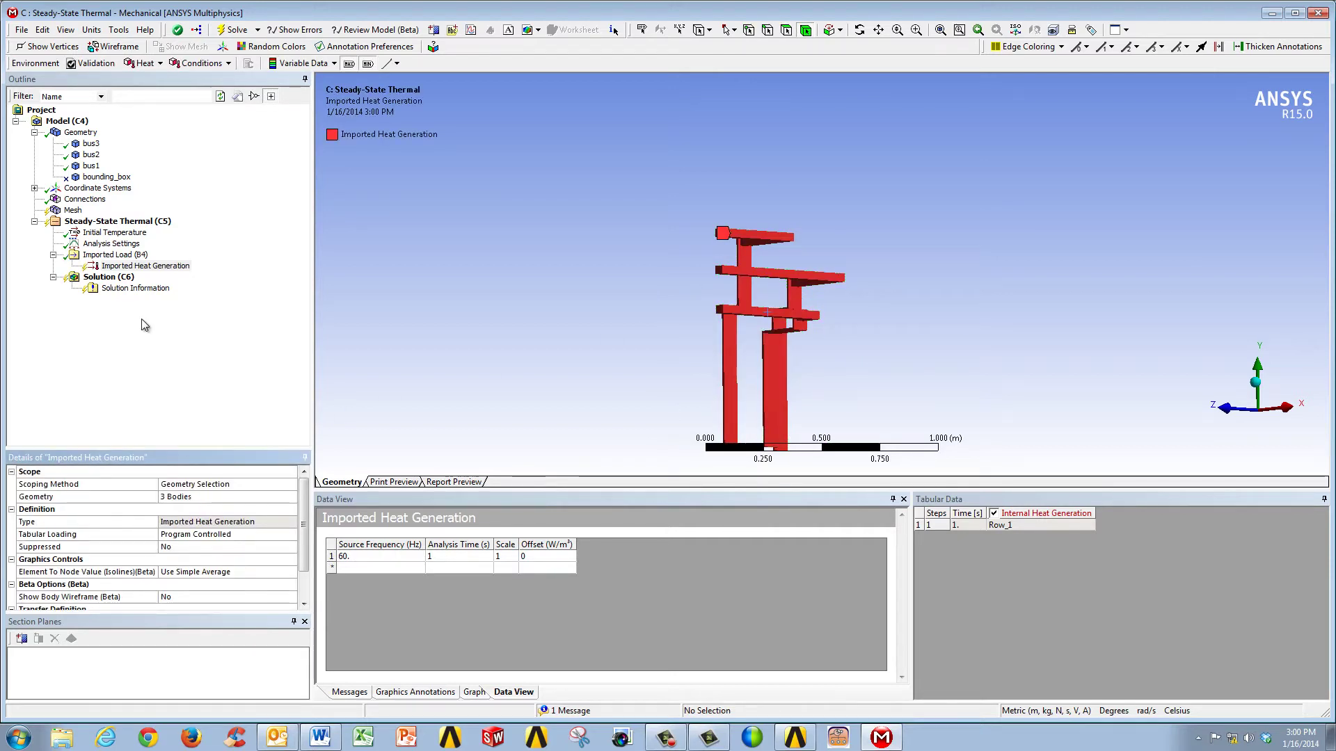
Import the Maxwell losses, 8381.18 to 2.12263e6 W/m³, and inspect the contours.
{"action": "right_click", "coordinate": [142, 272]}
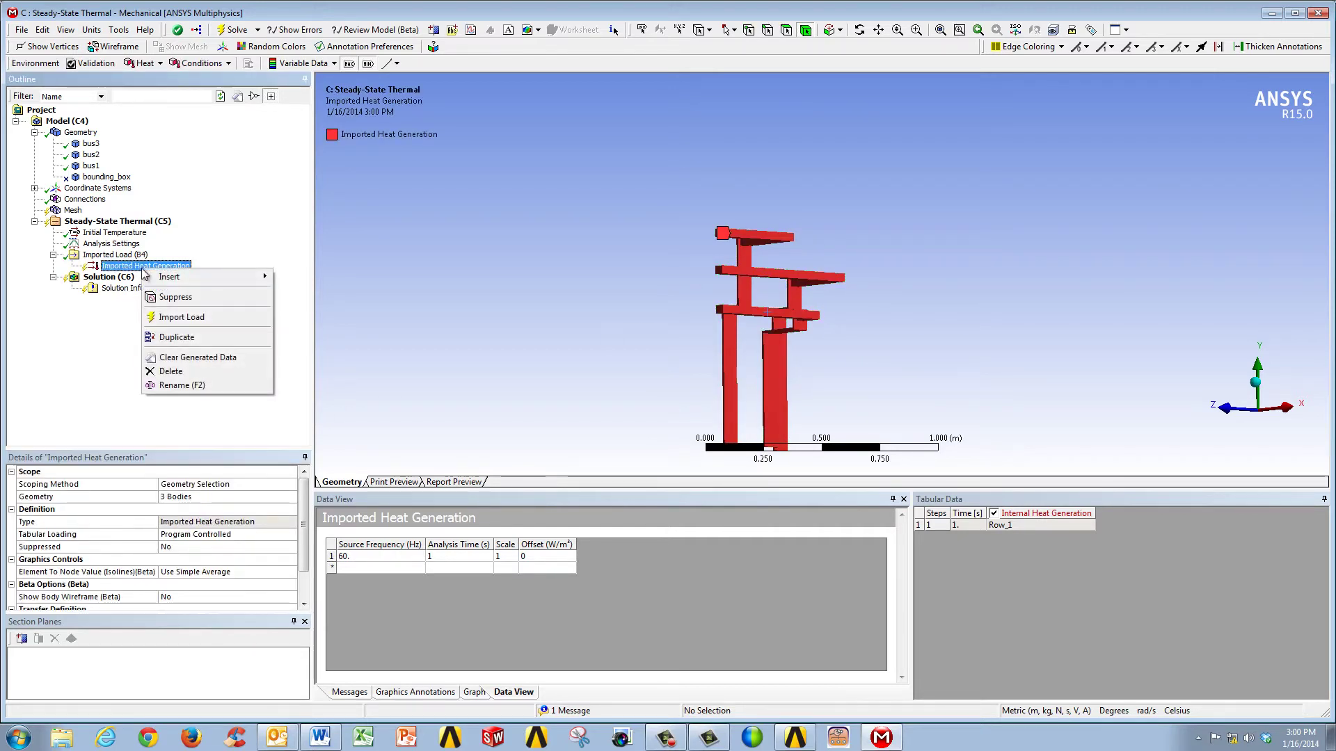
{"action": "left_click", "coordinate": [174, 318]}
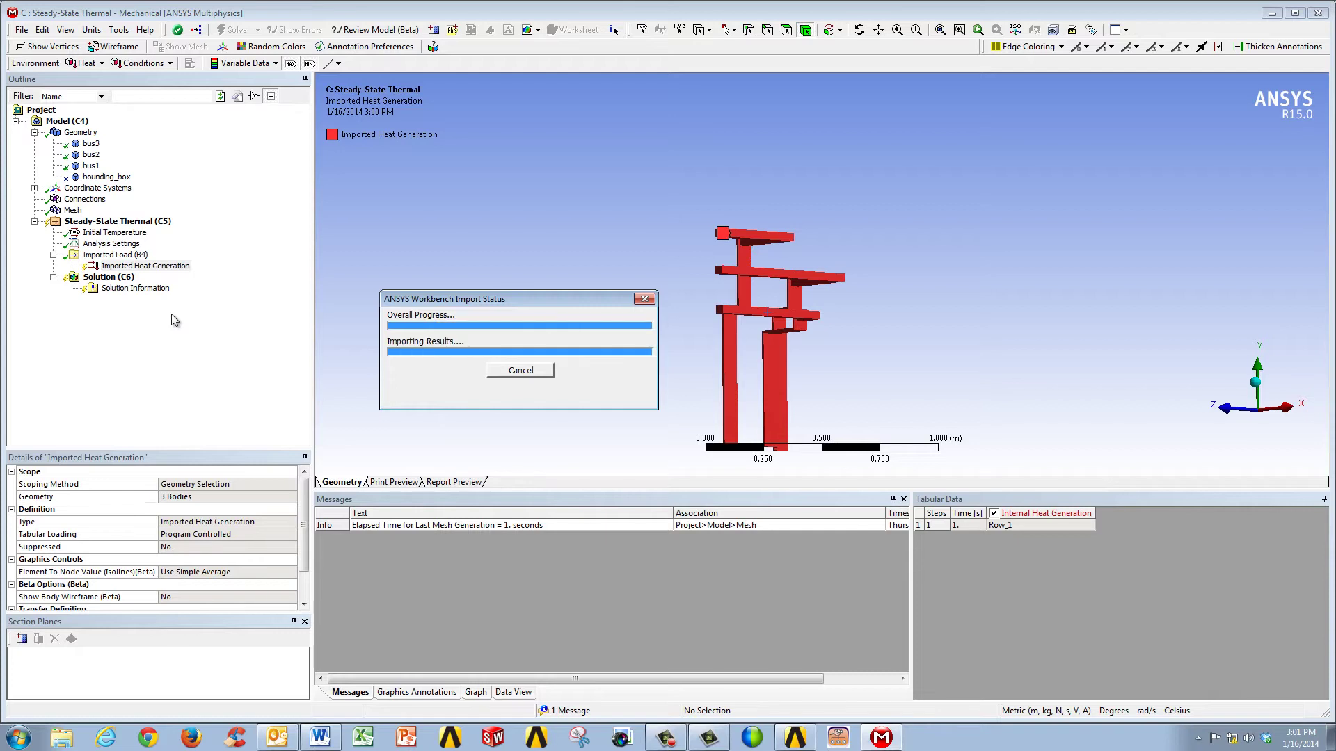
{"action": "middle_click_drag", "start_coordinate": [823, 320], "coordinate": [759, 282]}
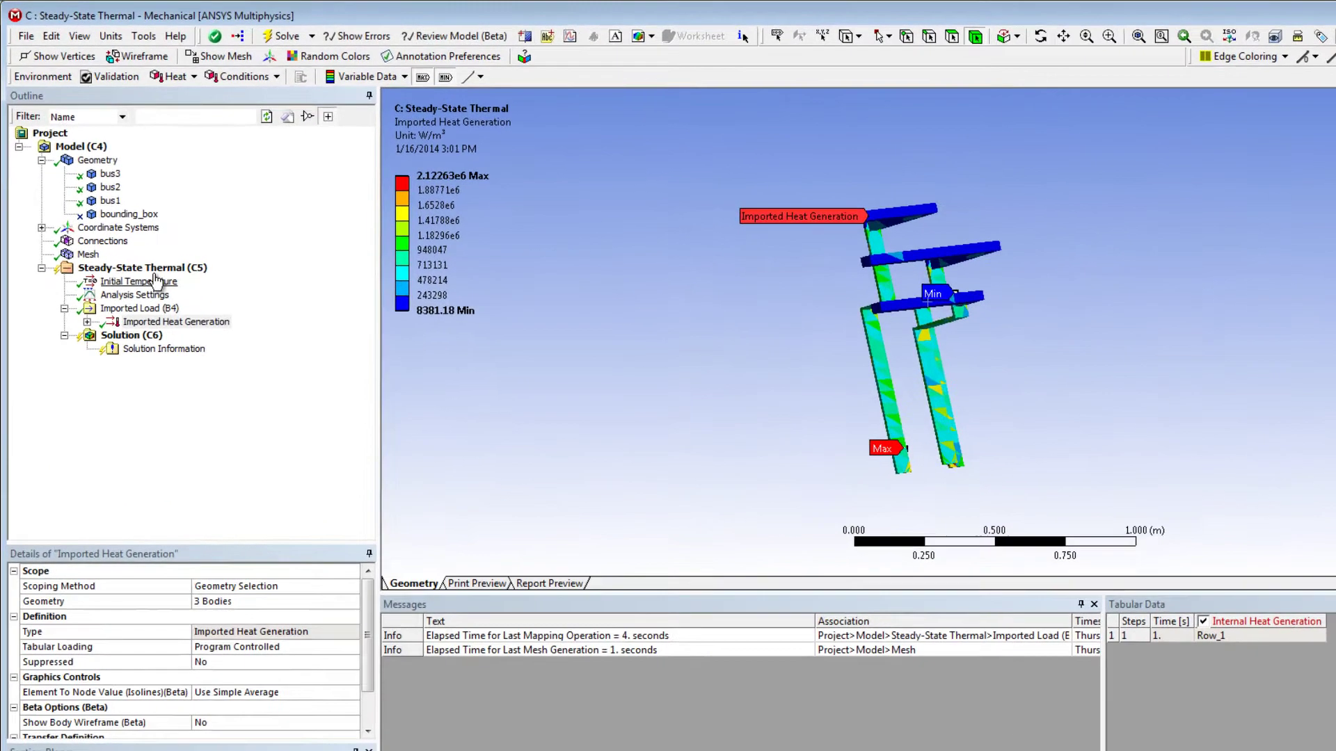
Insert a Convection load scoped to all 51 bus-bar faces using box face selection.
{"action": "left_click", "coordinate": [129, 222]}
{"action": "right_click", "coordinate": [194, 339]}
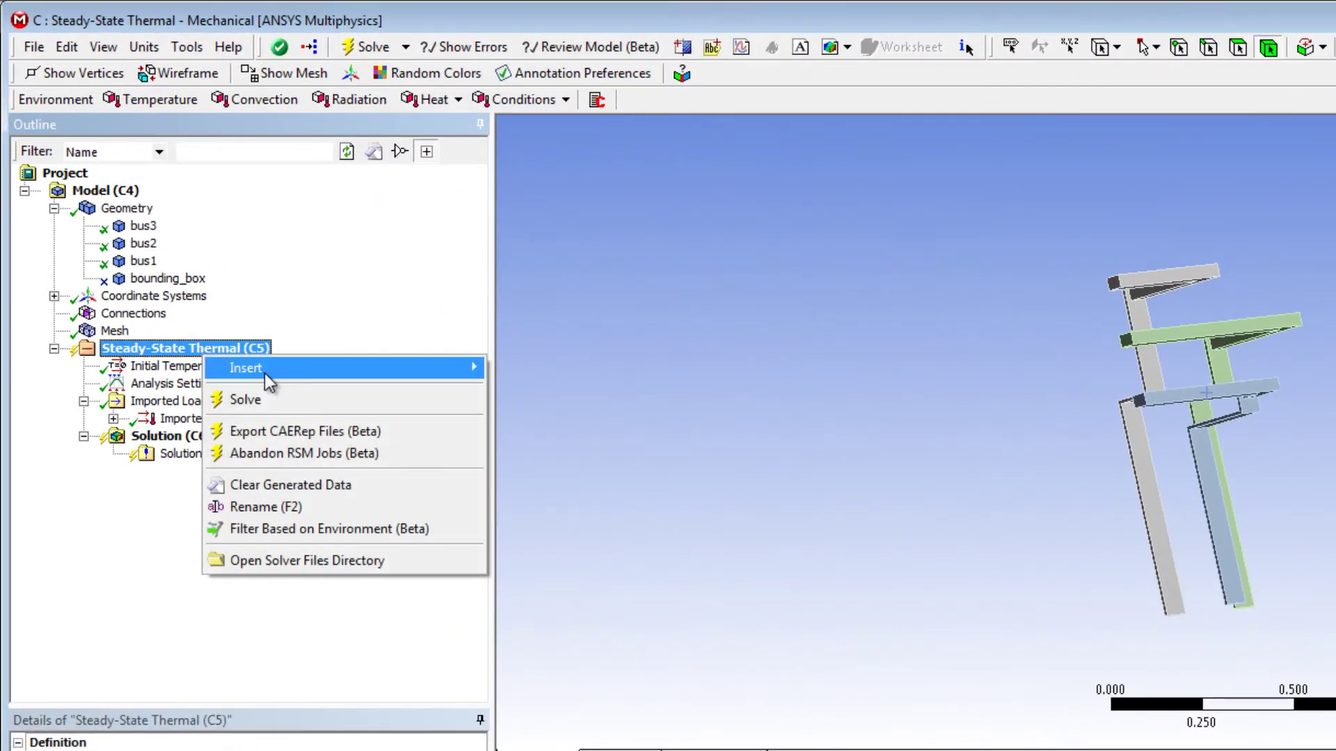
{"action": "mouse_move", "coordinate": [251, 354]}
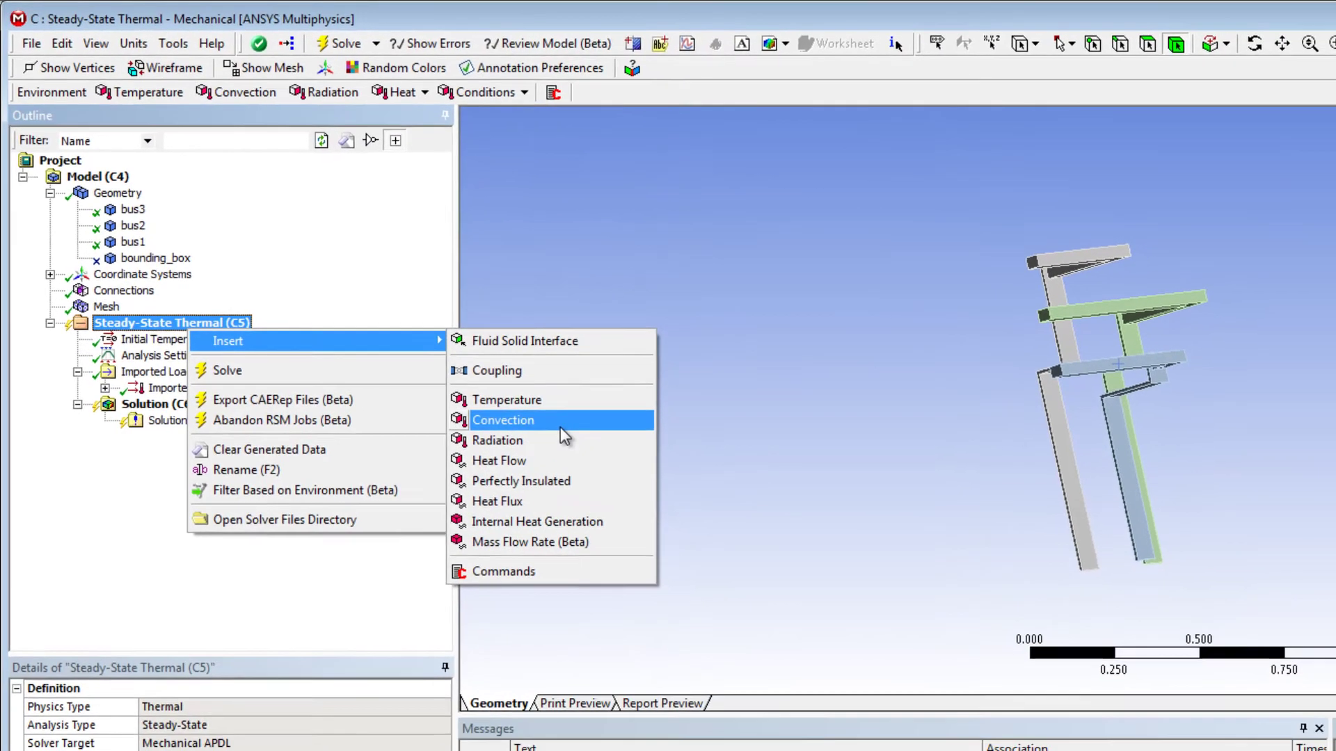
{"action": "left_click", "coordinate": [546, 453]}
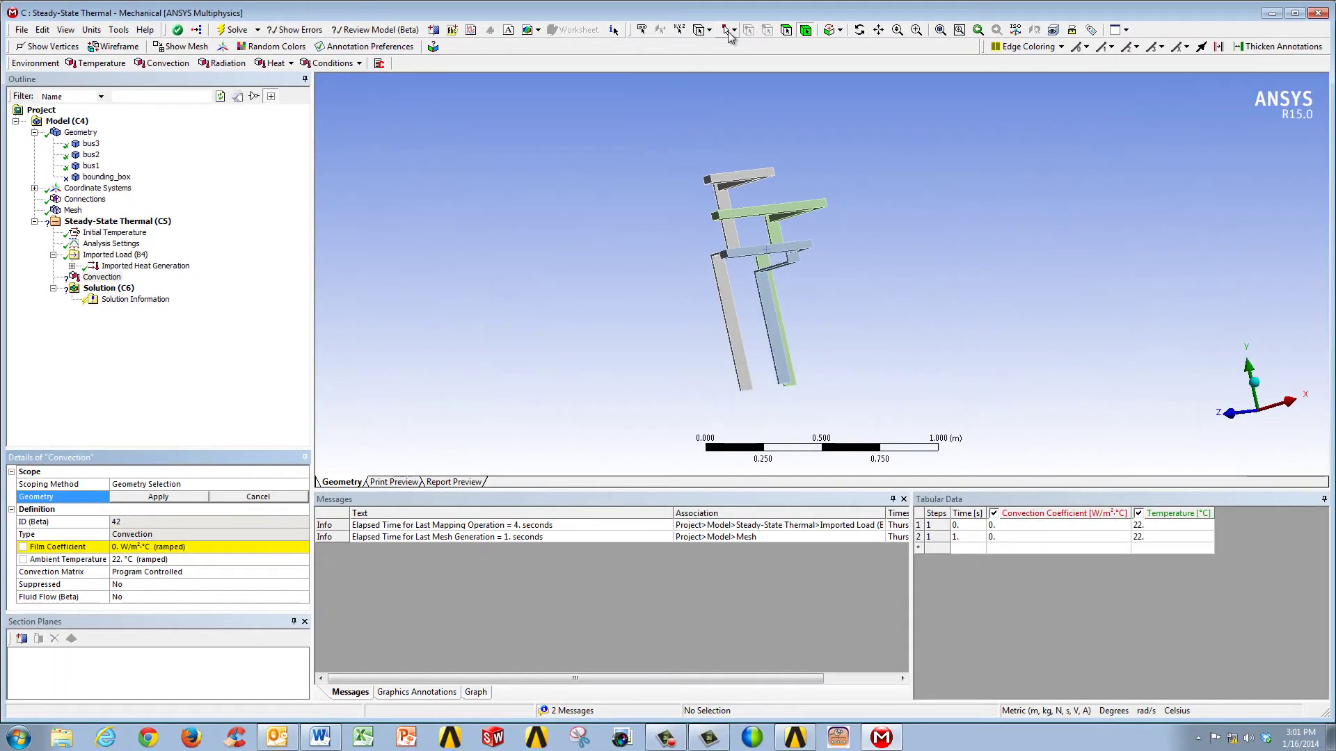
{"action": "left_click", "coordinate": [730, 31]}
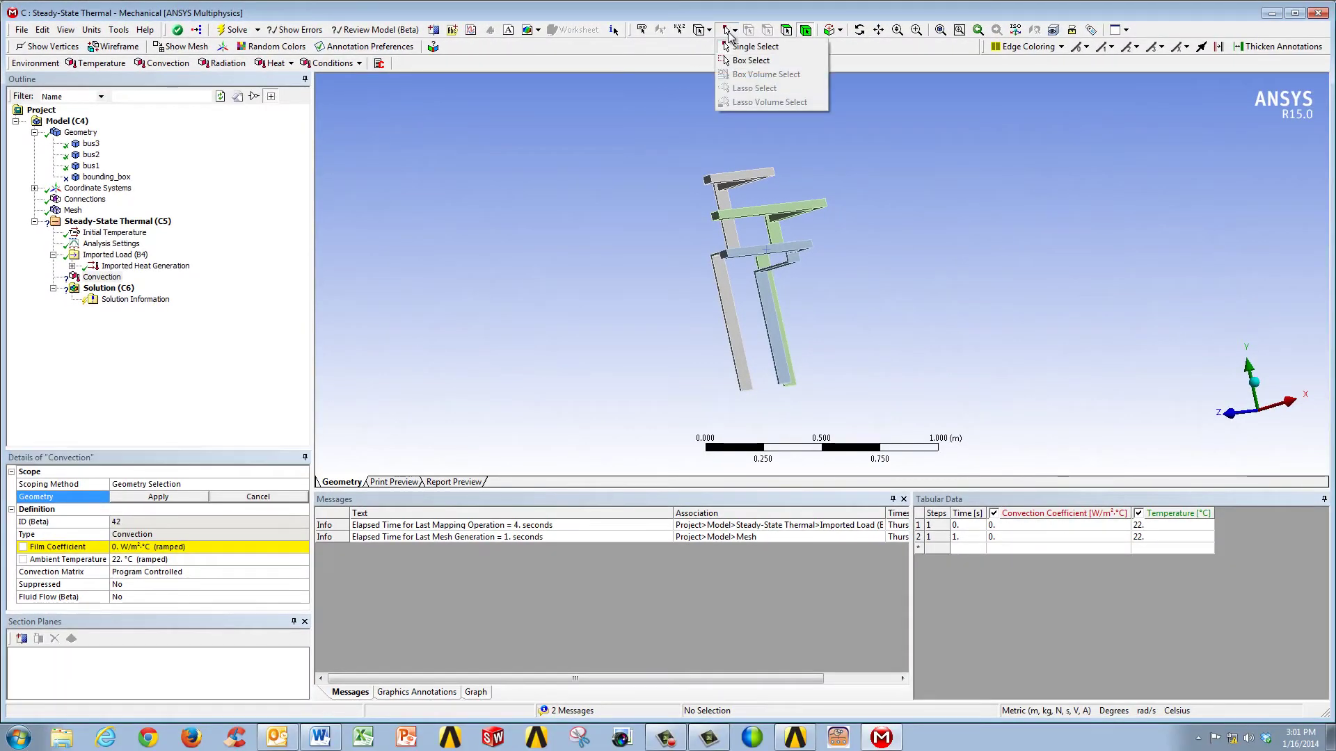
{"action": "left_click", "coordinate": [738, 61]}
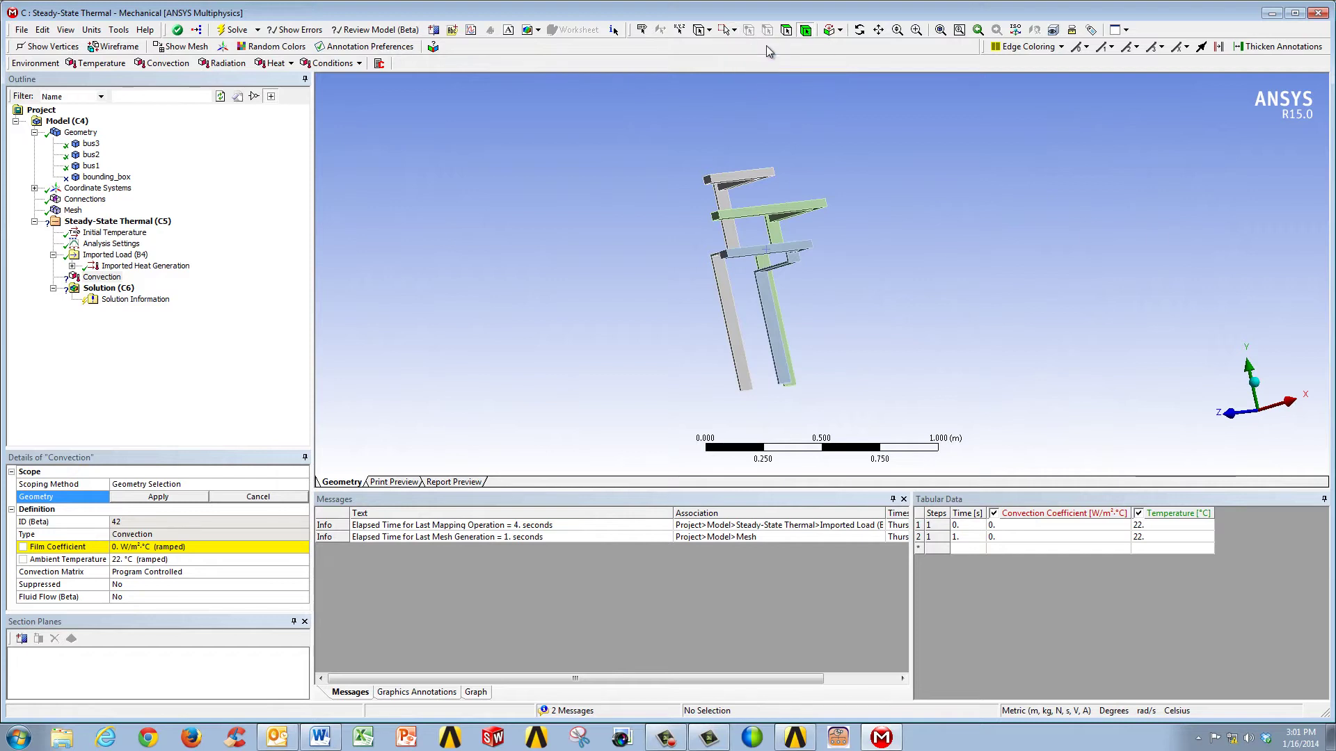
{"action": "left_click", "coordinate": [787, 30]}
{"action": "left_click_drag", "start_coordinate": [572, 102], "coordinate": [965, 429]}
{"action": "middle_click_drag", "start_coordinate": [822, 332], "coordinate": [365, 332]}
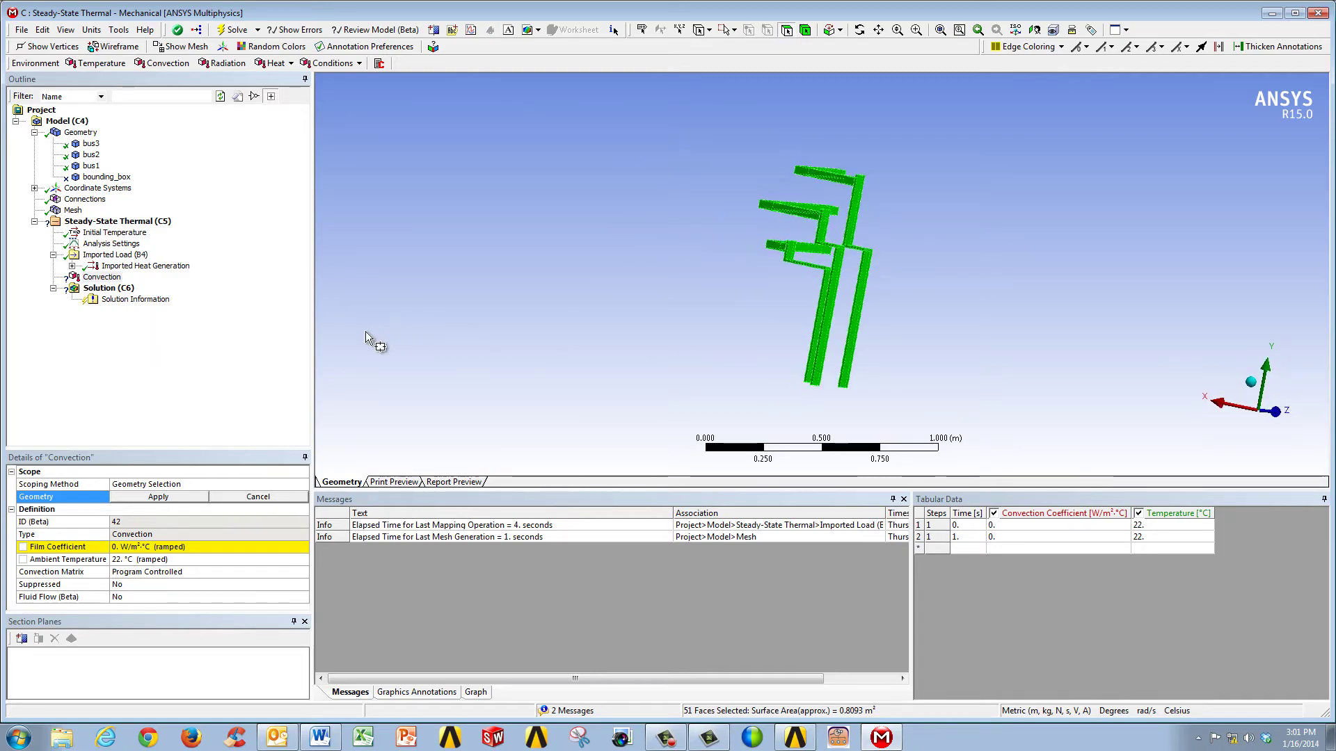
{"action": "left_click", "coordinate": [159, 498]}
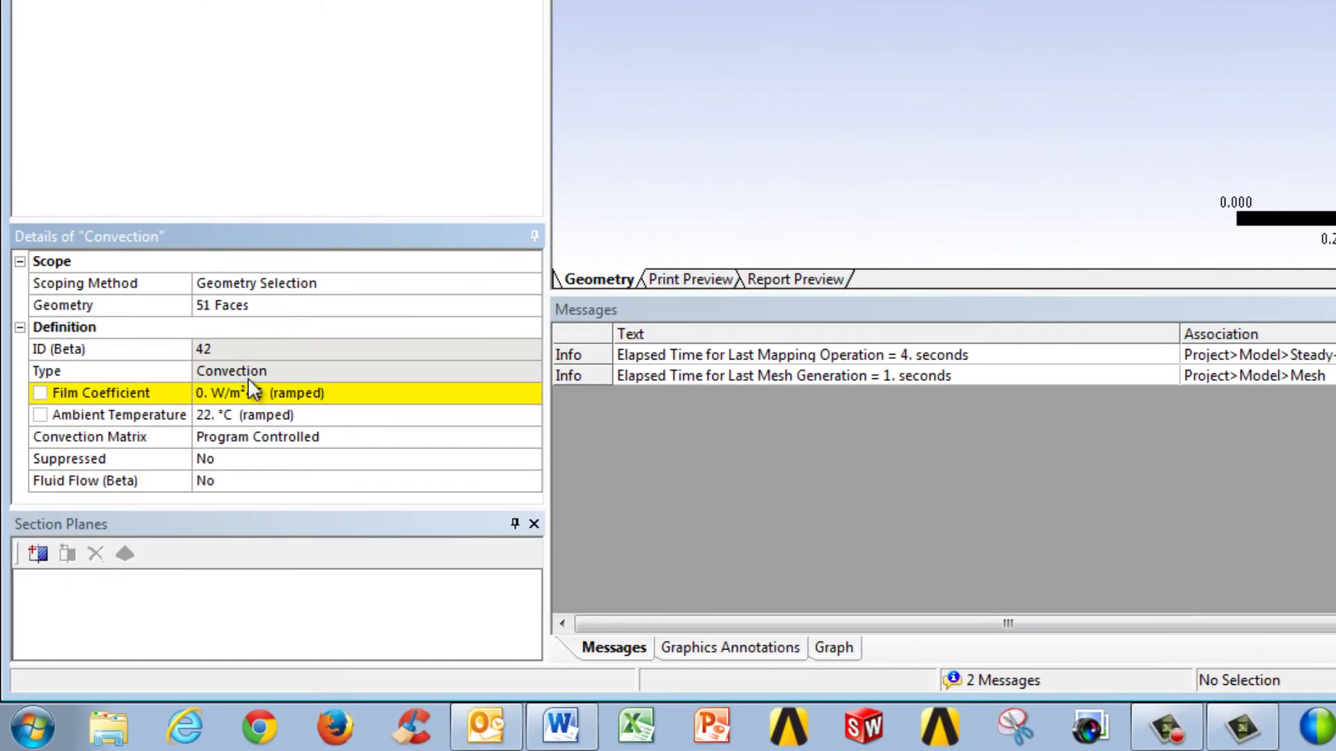
Set the convection film coefficient to 10 W/m²·°C.
{"action": "left_click", "coordinate": [252, 391]}
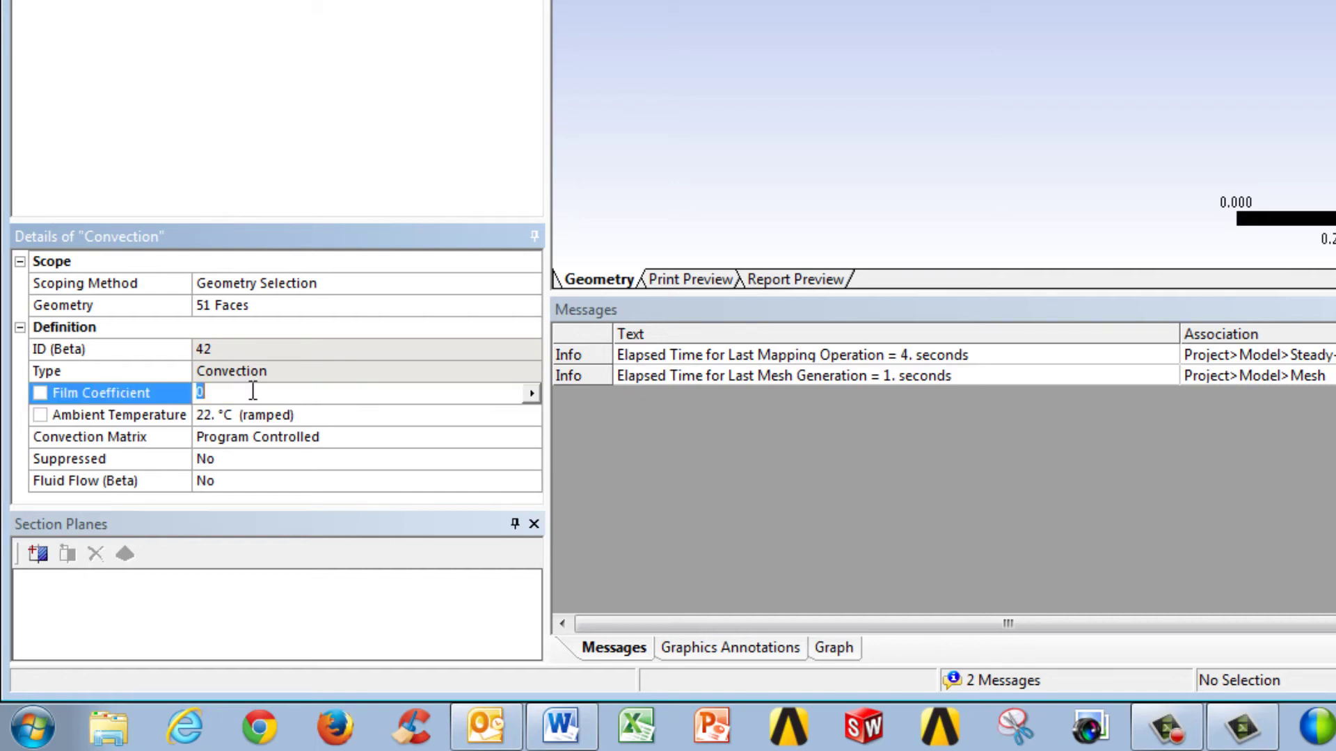
{"action": "type", "text": "10"}
{"action": "key", "text": "Return"}
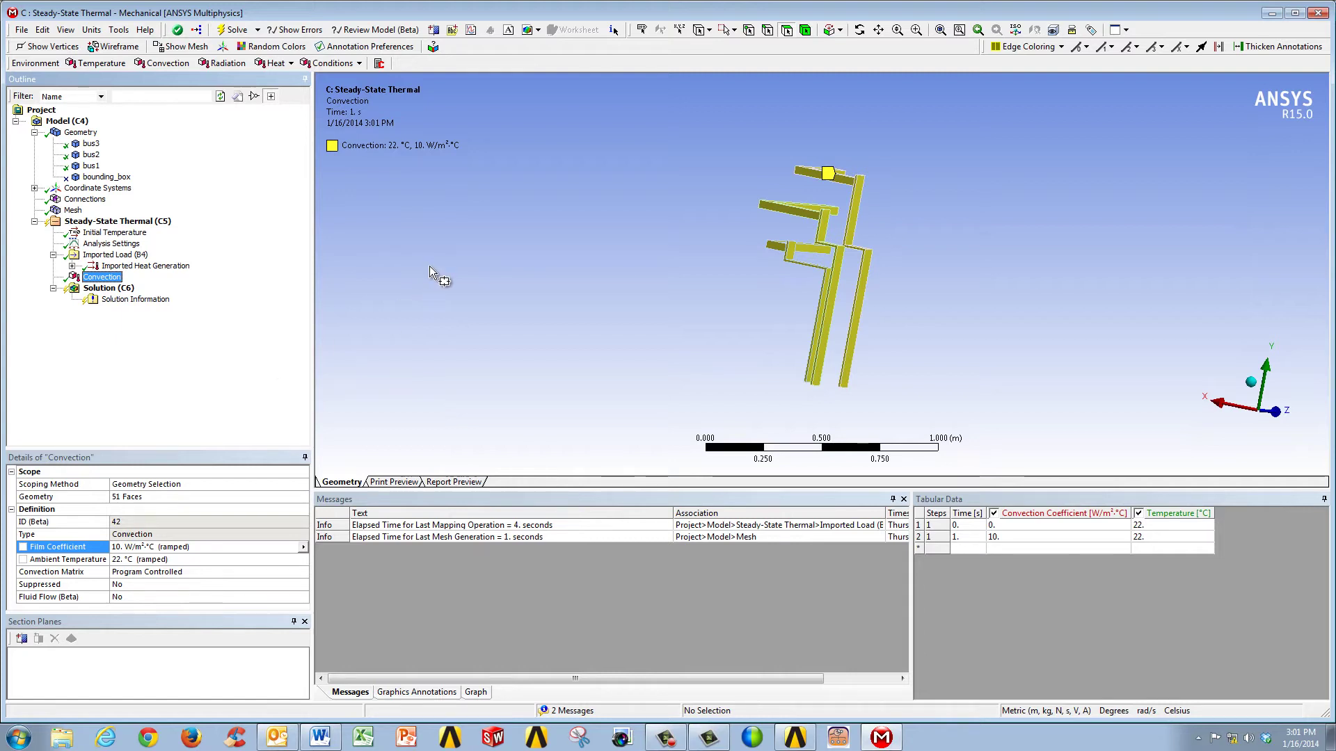
Add a Radiation load on all 51 bus-bar faces.
{"action": "left_click_drag", "start_coordinate": [656, 109], "coordinate": [1044, 433]}
{"action": "right_click", "coordinate": [103, 223]}
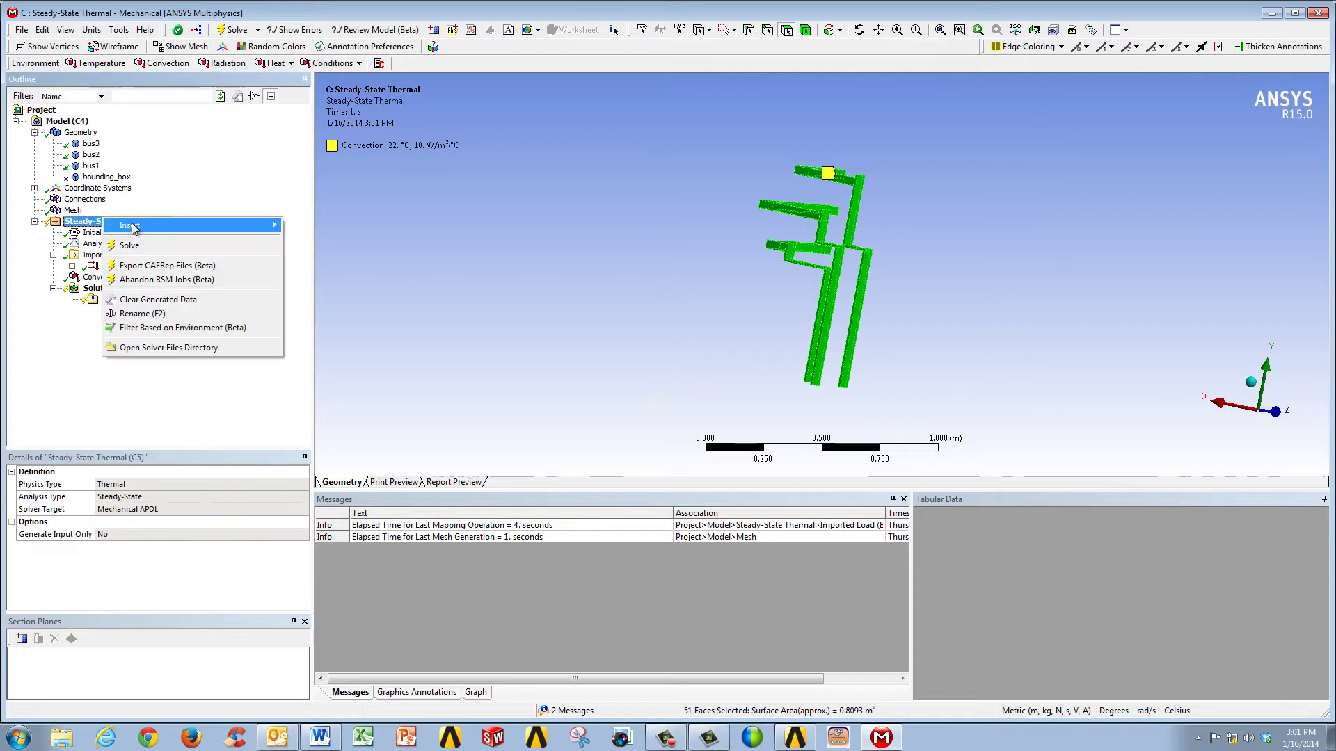
{"action": "mouse_move", "coordinate": [140, 226]}
{"action": "left_click", "coordinate": [356, 294]}
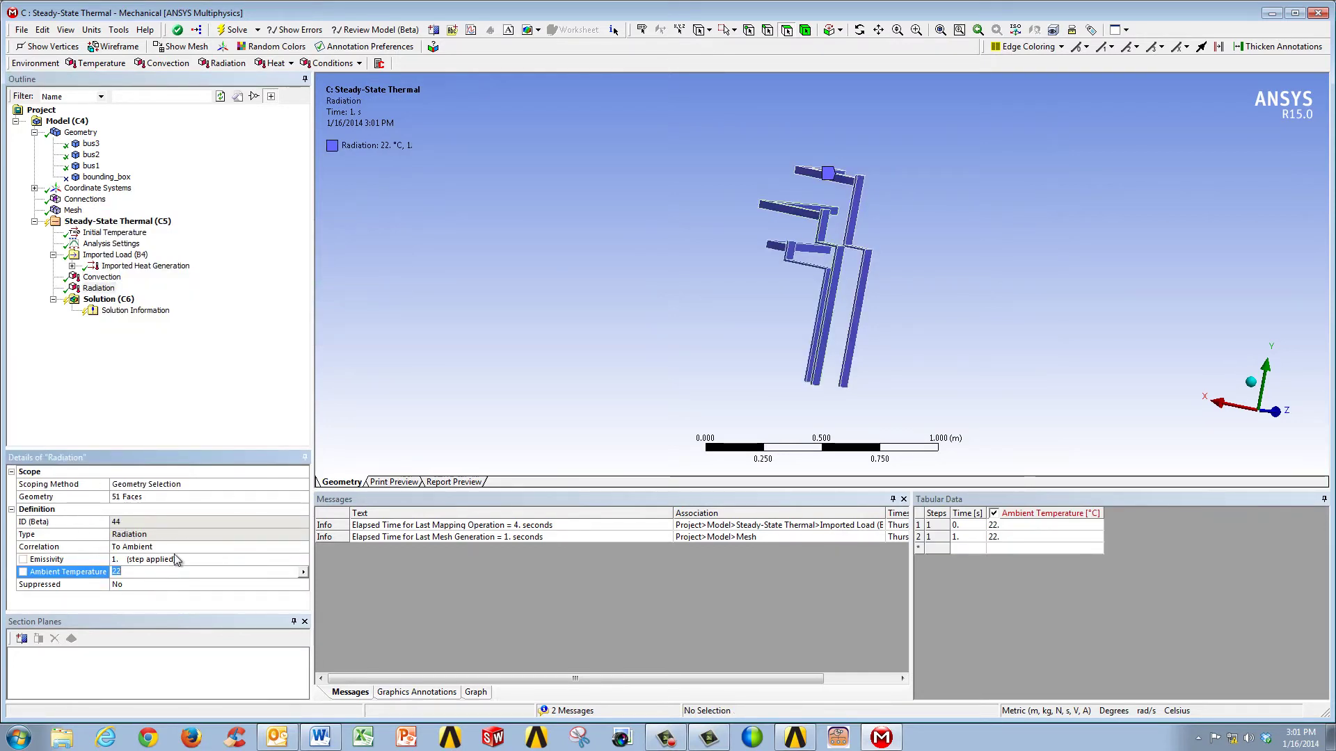
Keep the radiation ambient at 22 °C and add a Temperature result to the Solution.
{"action": "left_click", "coordinate": [195, 365]}
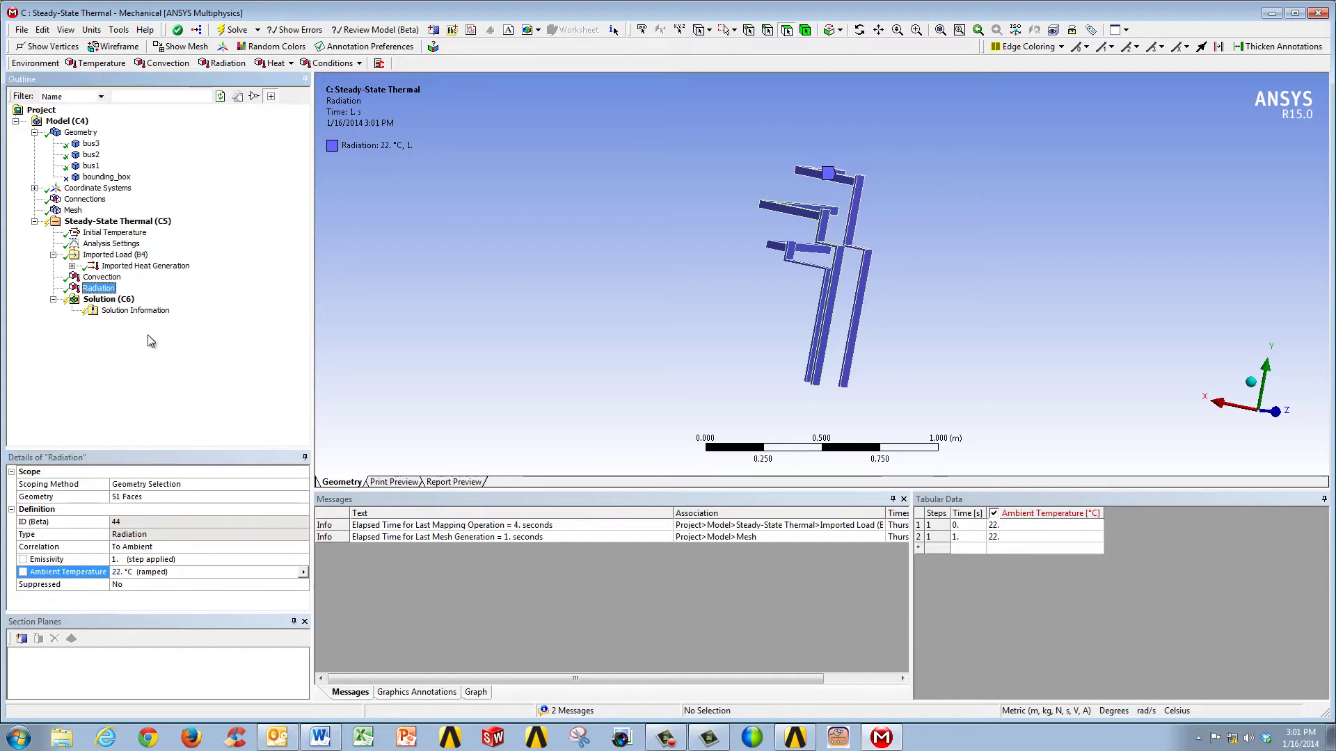
{"action": "right_click", "coordinate": [115, 301]}
{"action": "mouse_move", "coordinate": [170, 310]}
{"action": "mouse_move", "coordinate": [315, 314]}
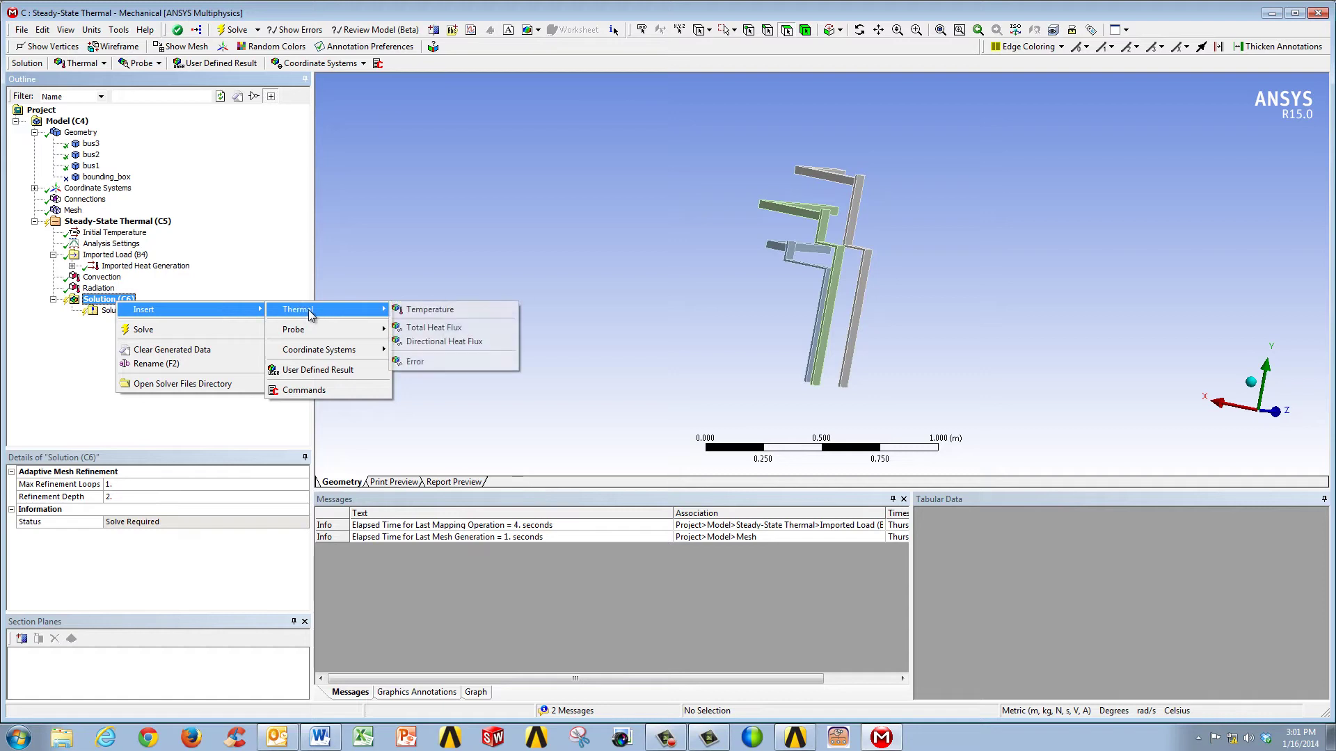
{"action": "left_click", "coordinate": [426, 310]}
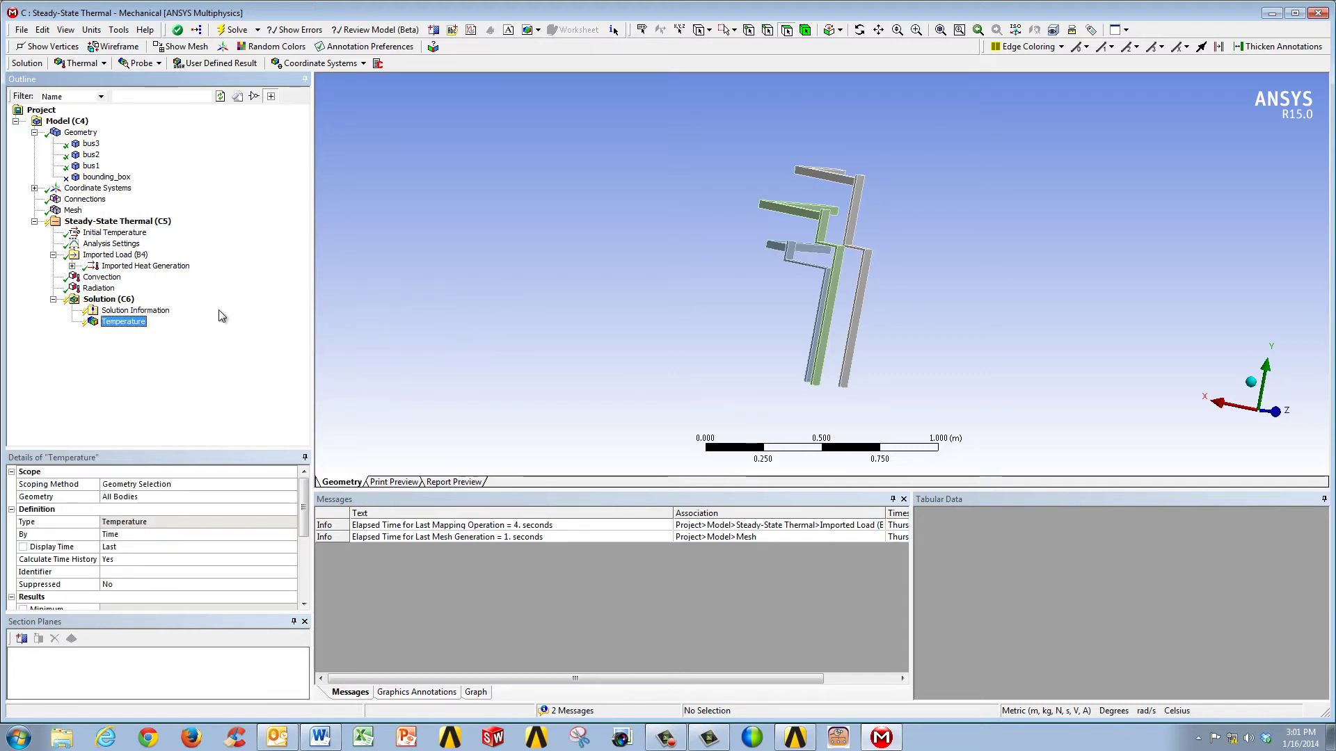
Solve the thermal model and inspect the 120.59–183.52 °C temperature contours.
{"action": "right_click", "coordinate": [118, 301]}
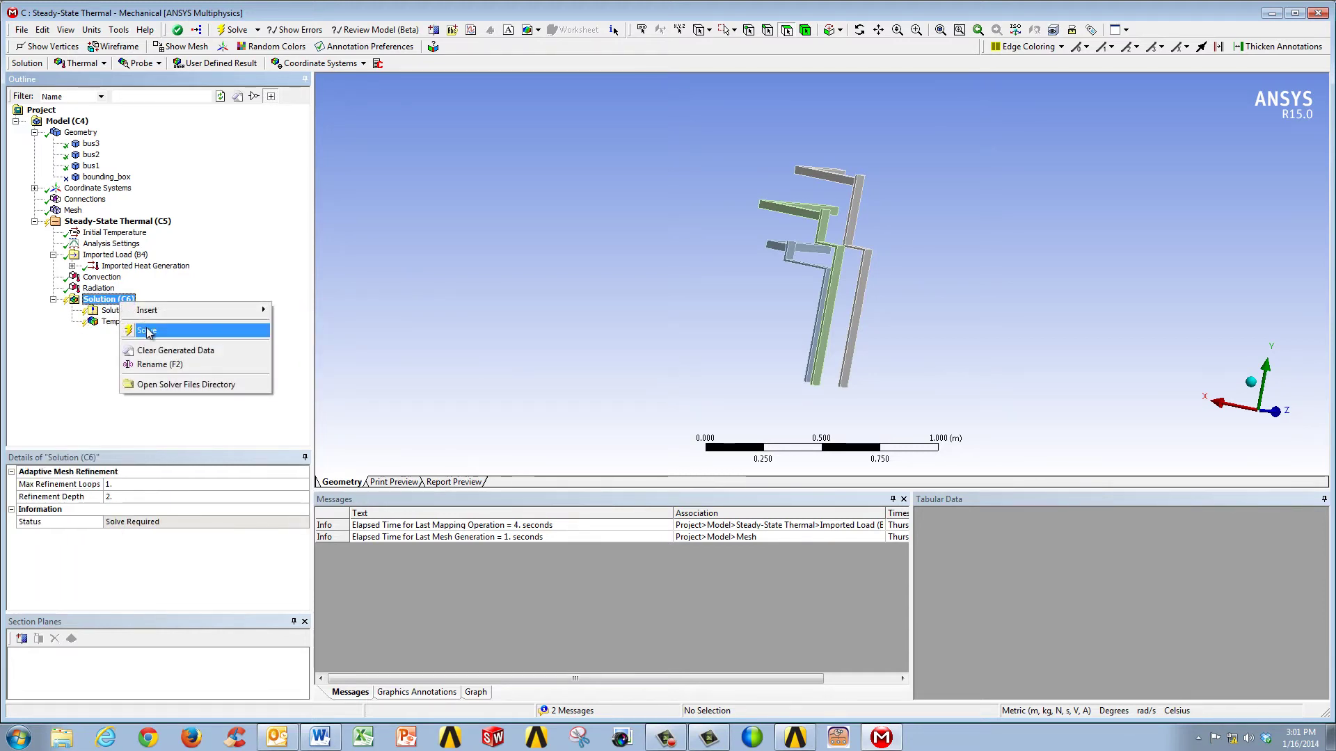
{"action": "left_click", "coordinate": [147, 331]}
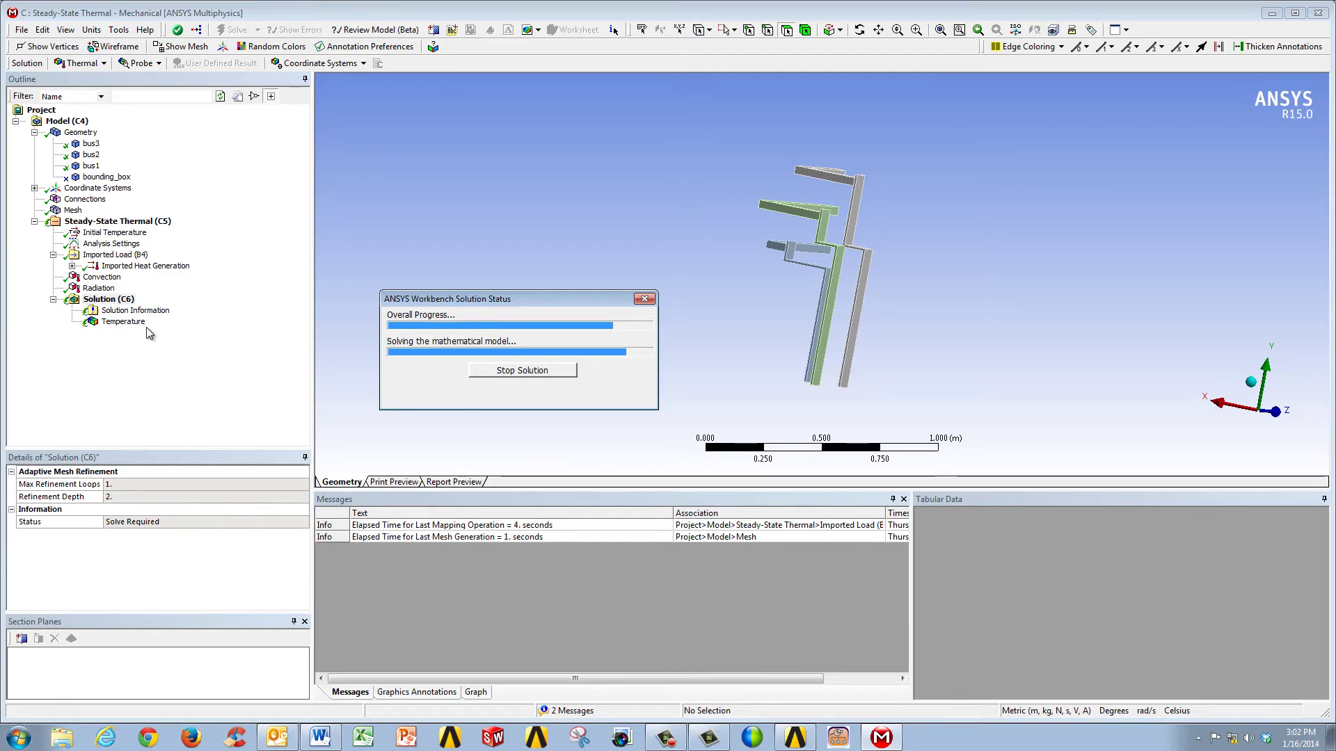
{"action": "left_click", "coordinate": [136, 323]}
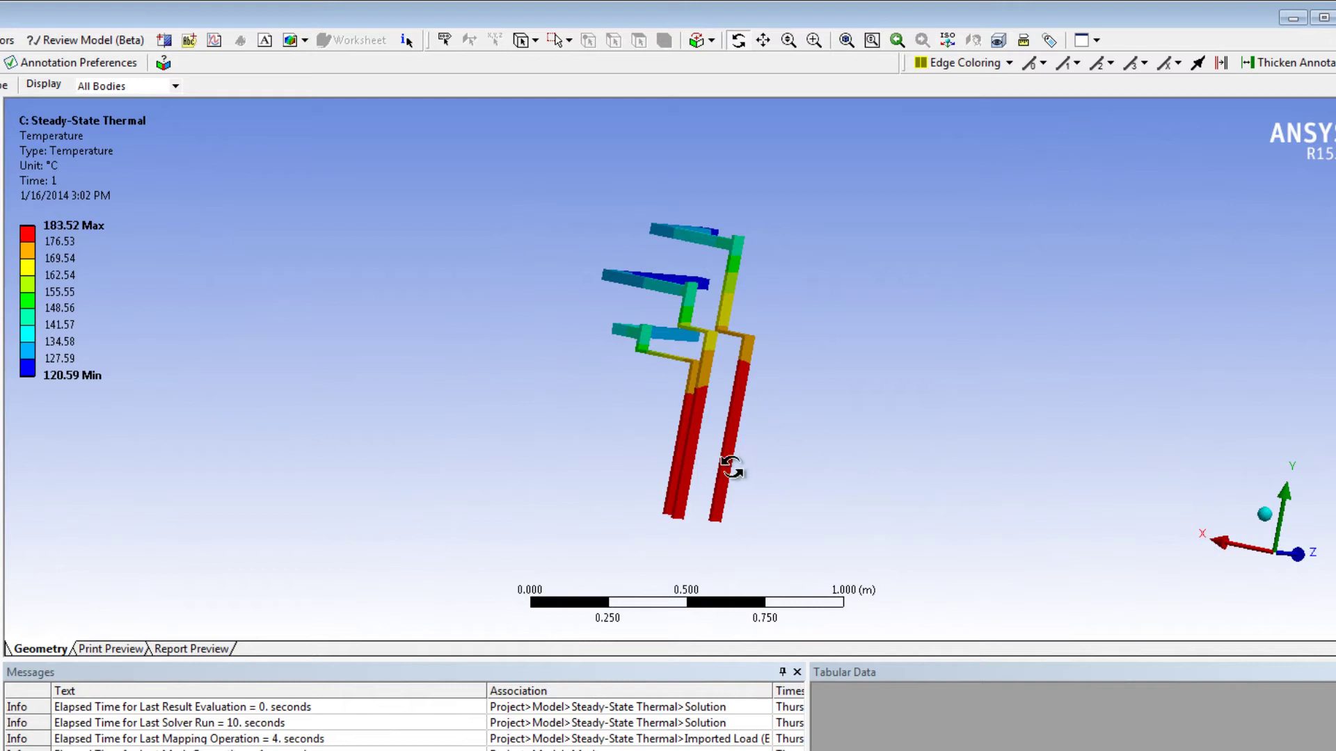
{"action": "left_click_drag", "start_coordinate": [741, 430], "coordinate": [571, 545]}
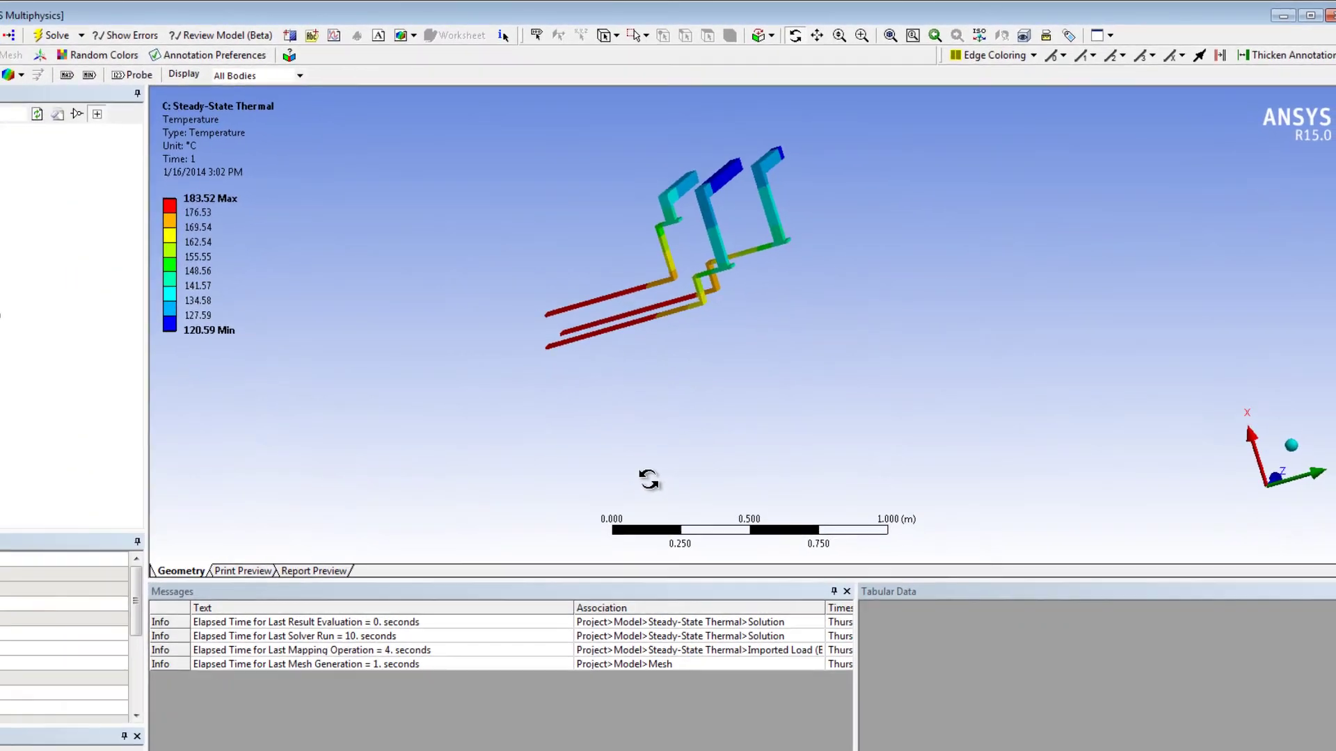
Create reaction probes for the Convection and Radiation boundaries and evaluate all results.
{"action": "left_click", "coordinate": [0, 328]}
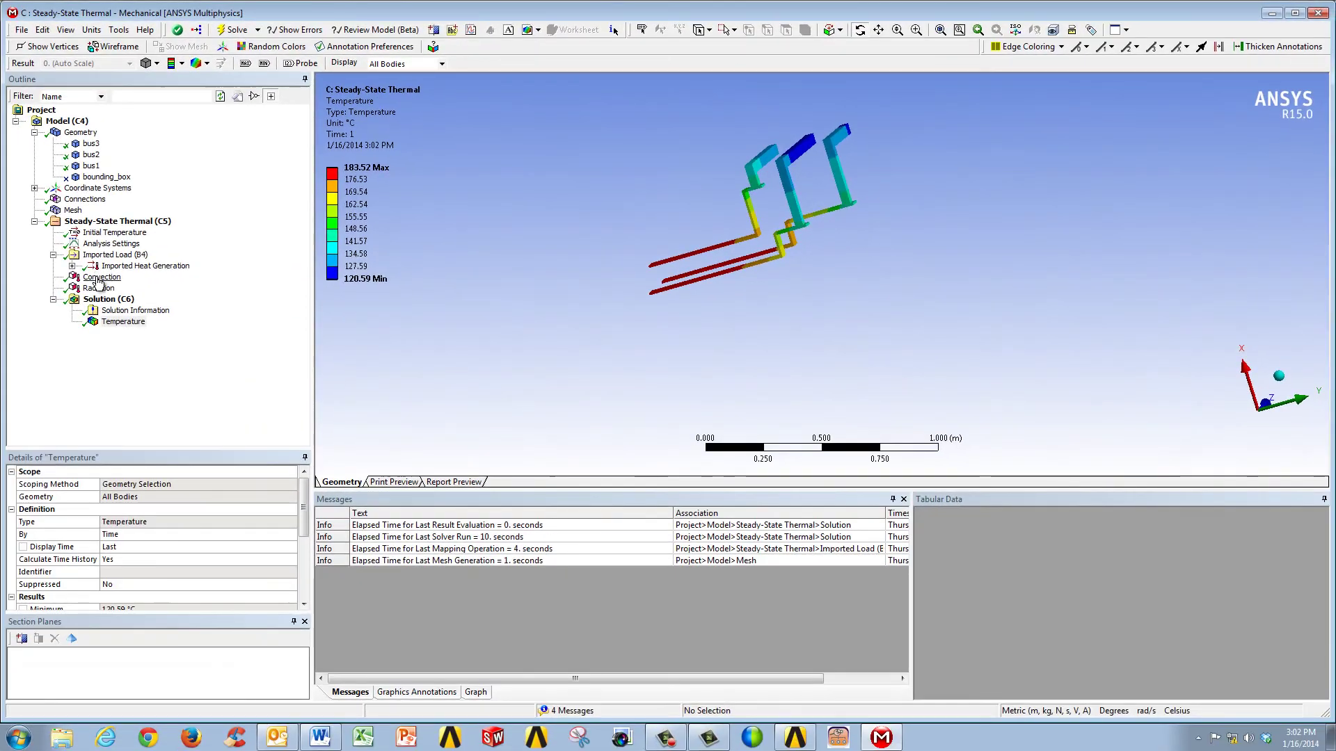
{"action": "left_click", "coordinate": [99, 288], "text": "ctrl"}
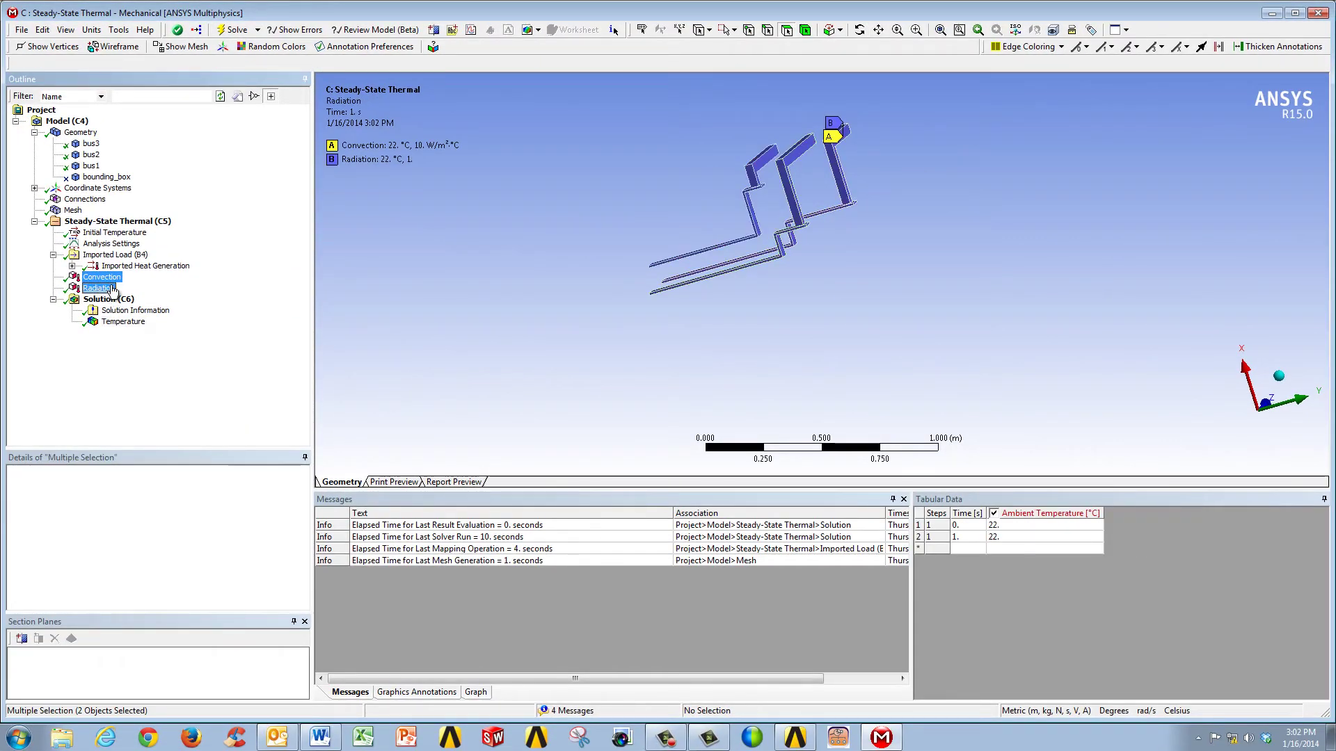
{"action": "left_click_drag", "start_coordinate": [115, 282], "coordinate": [115, 306]}
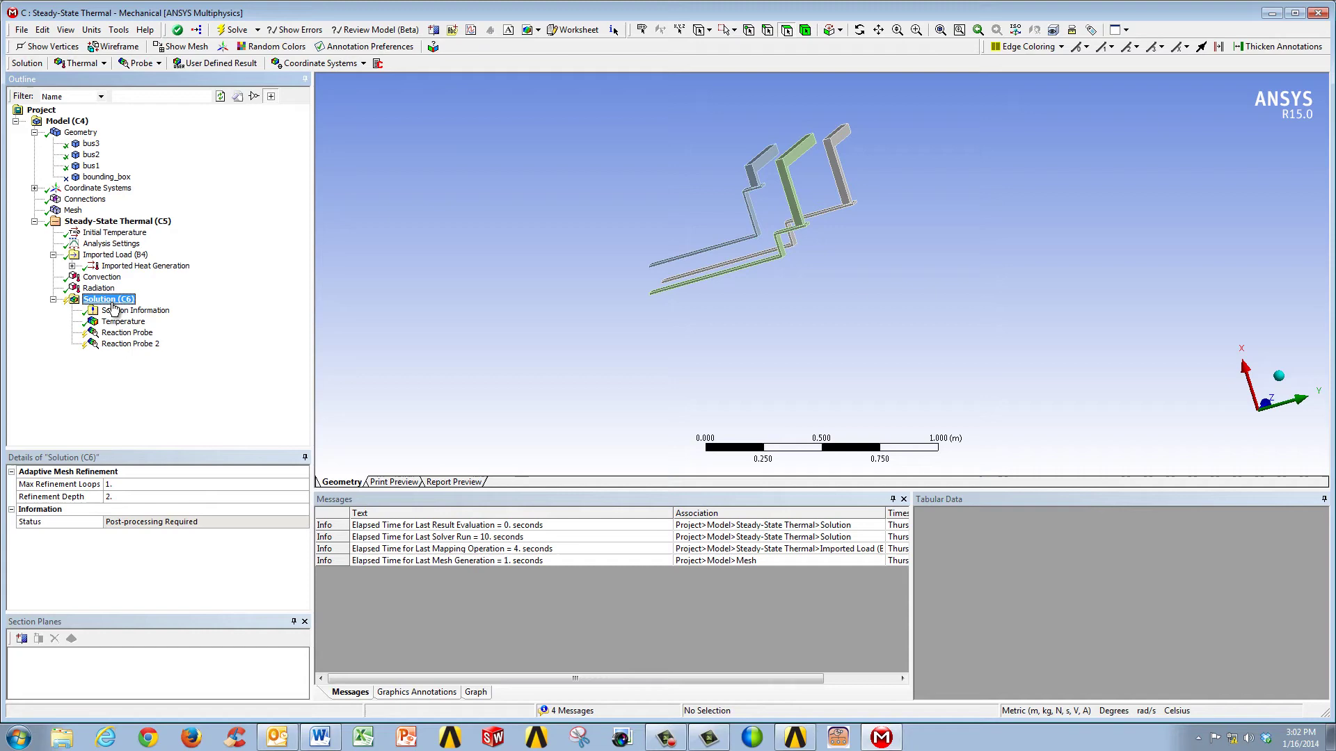
{"action": "right_click", "coordinate": [125, 337]}
{"action": "left_click", "coordinate": [160, 367]}
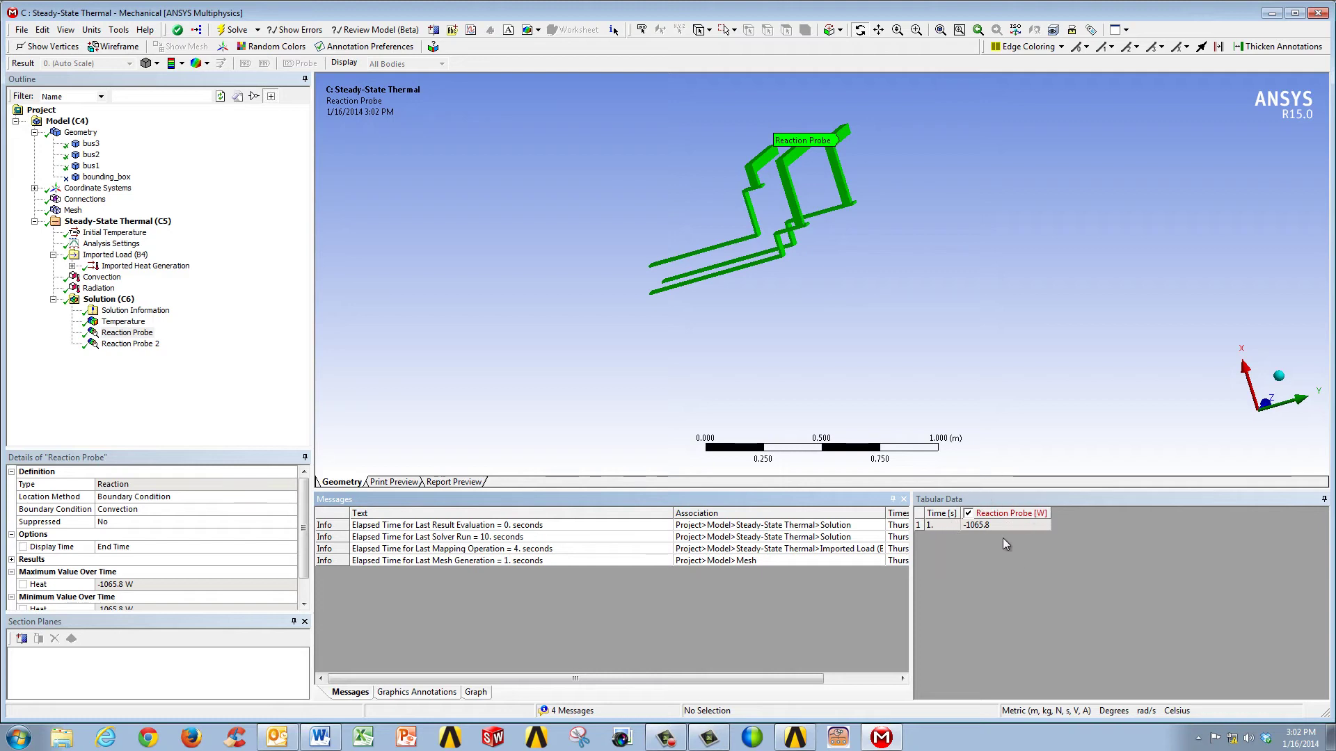
Review the probe heats, -1065.8 W convection and -1201.1 W radiation, and the temperature plot.
{"action": "left_click", "coordinate": [131, 344]}
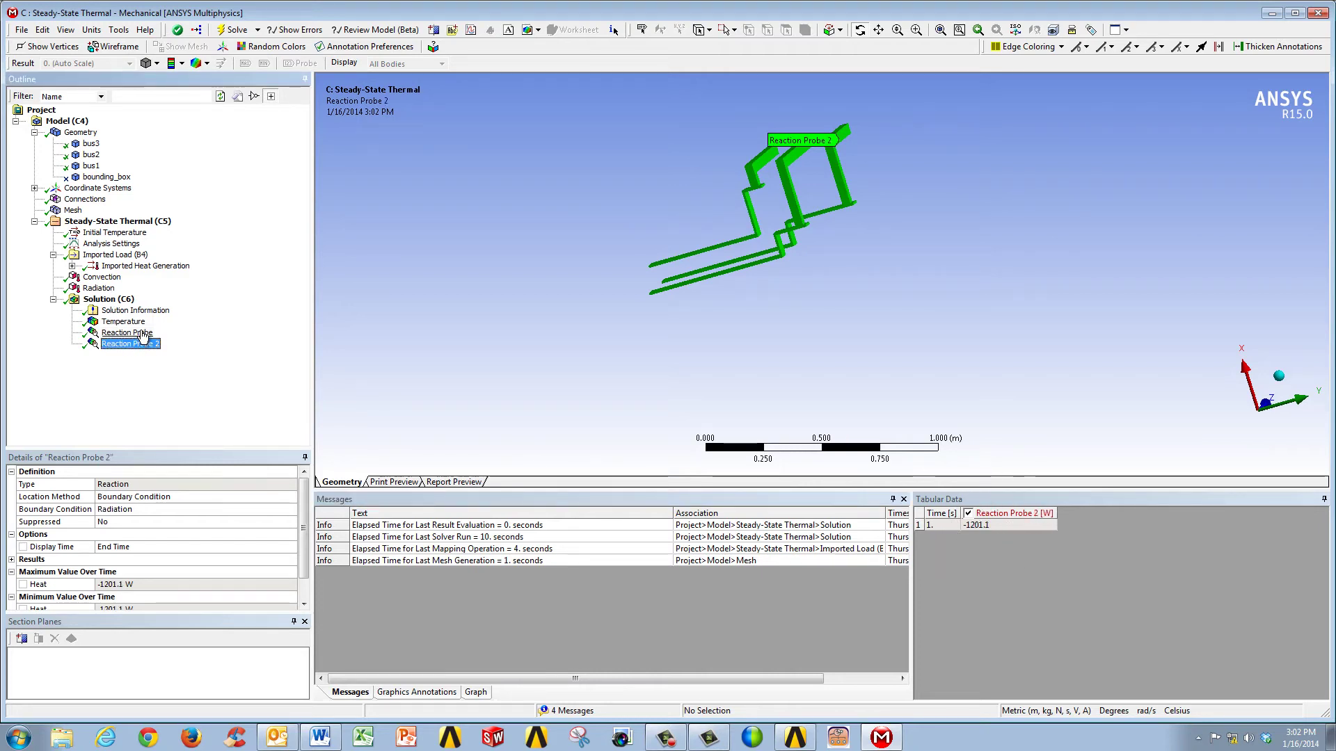
{"action": "left_click", "coordinate": [143, 333]}
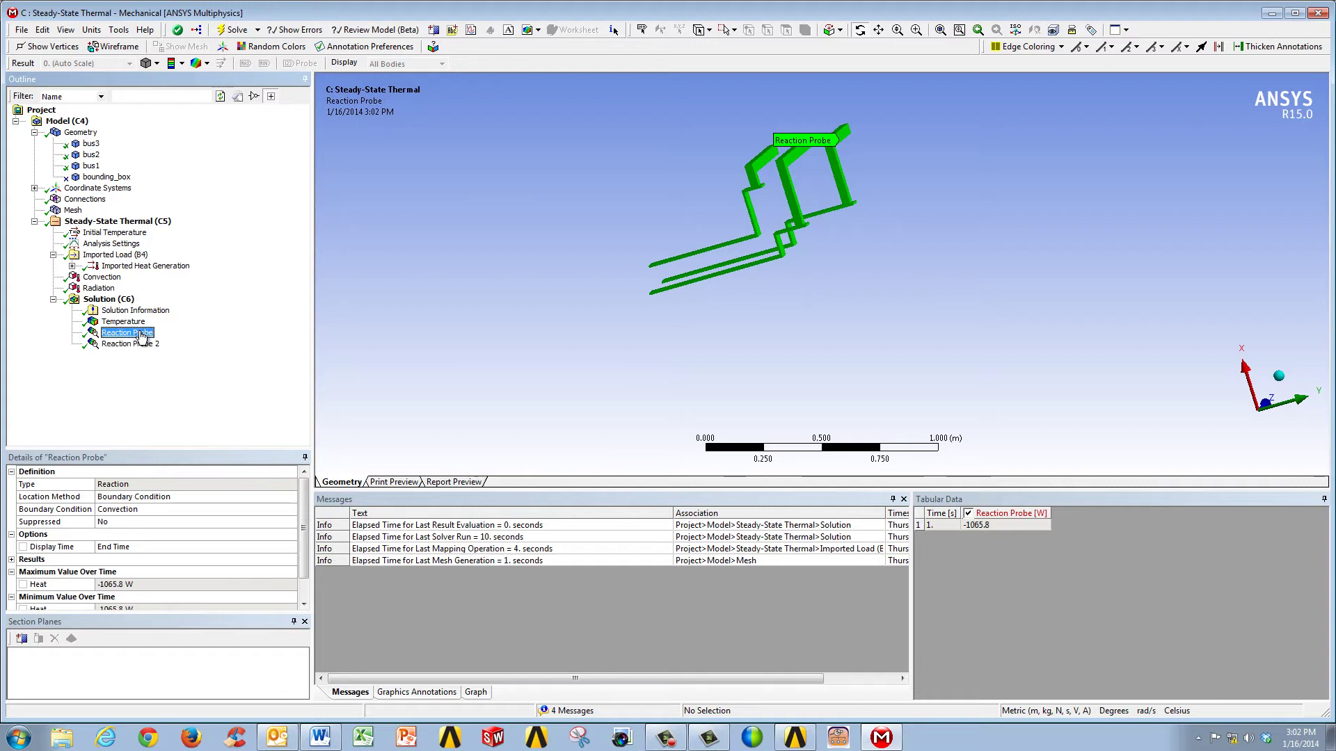
{"action": "left_click", "coordinate": [136, 348]}
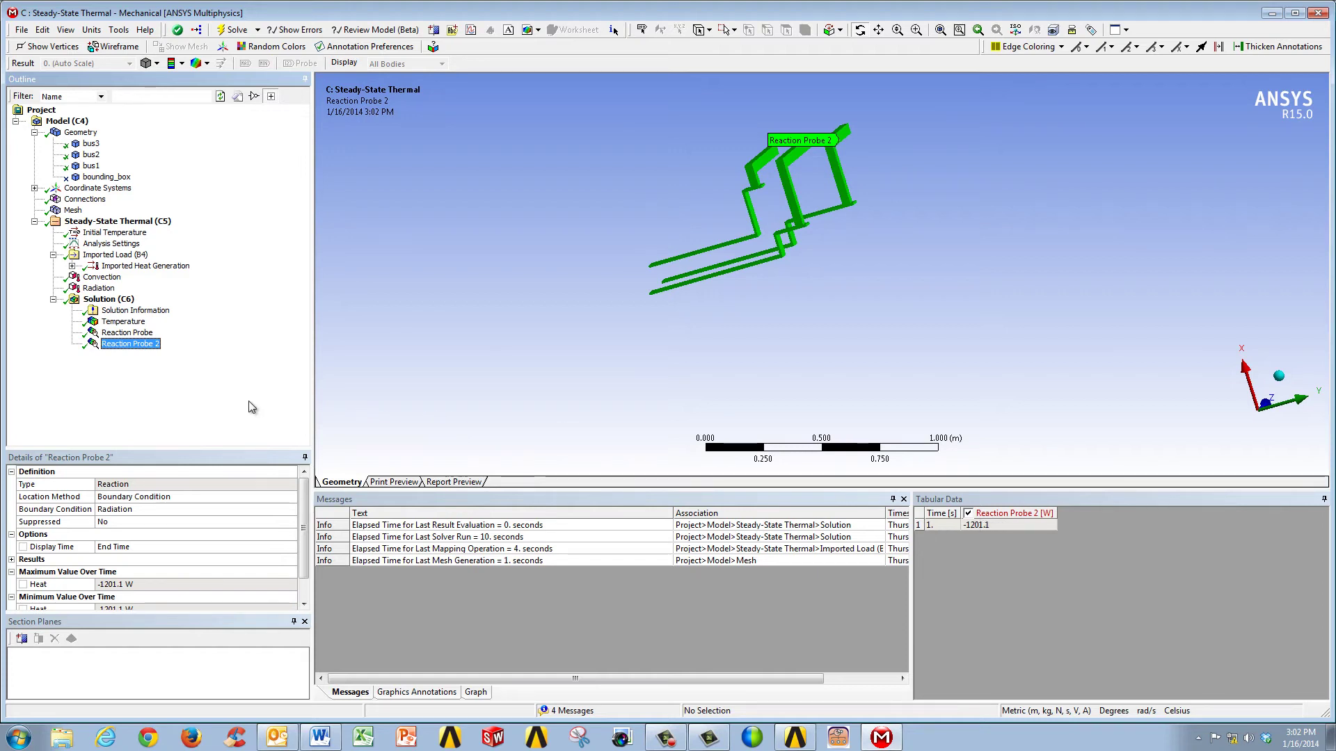
{"action": "left_click", "coordinate": [125, 325]}
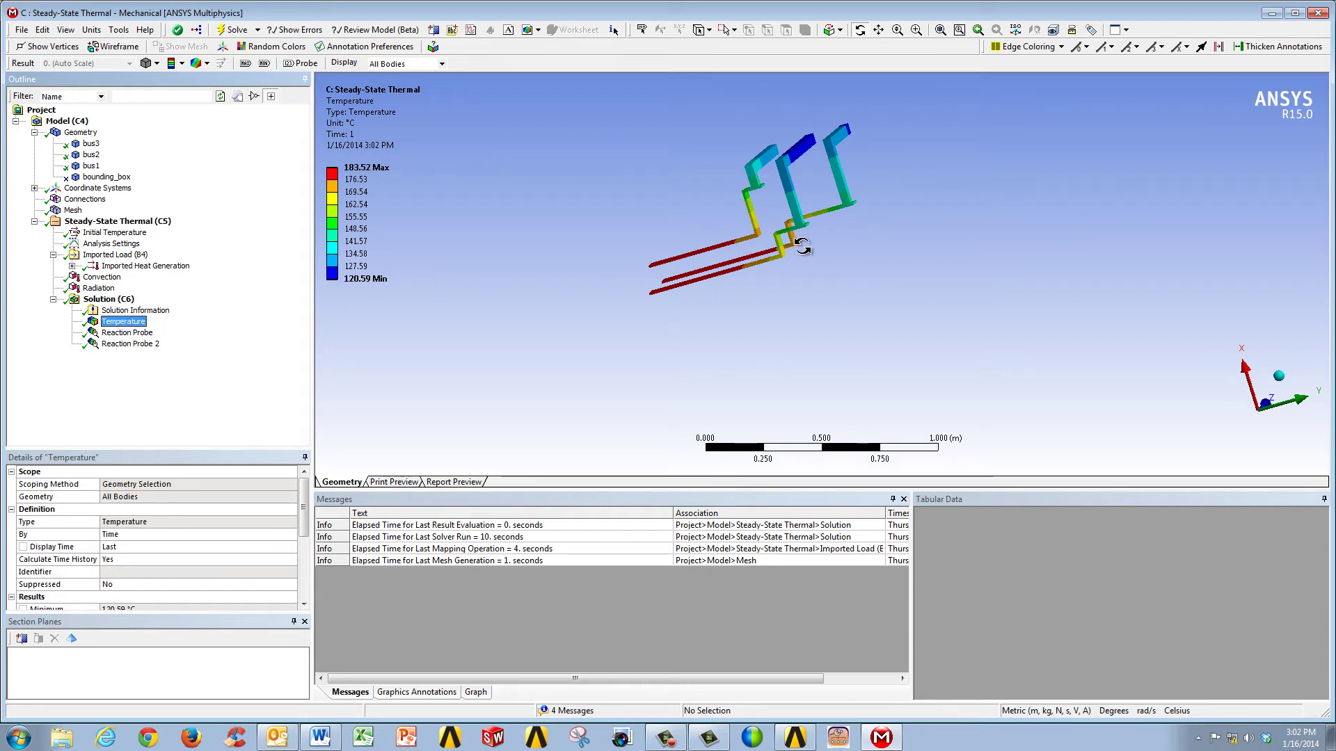
{"action": "middle_click_drag", "start_coordinate": [824, 250], "coordinate": [865, 254]}
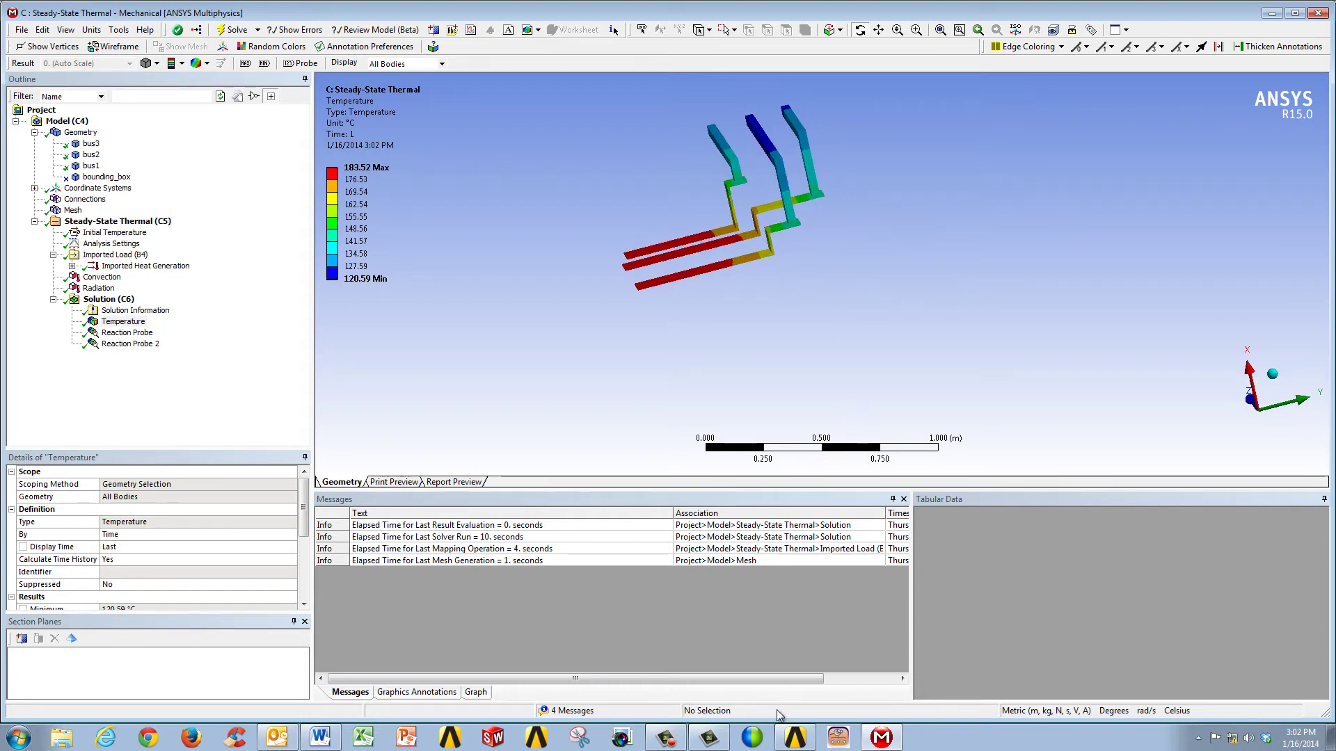
Transfer the thermal Solution to a new Static Structural system and return to Mechanical.
{"action": "left_click", "coordinate": [796, 737]}
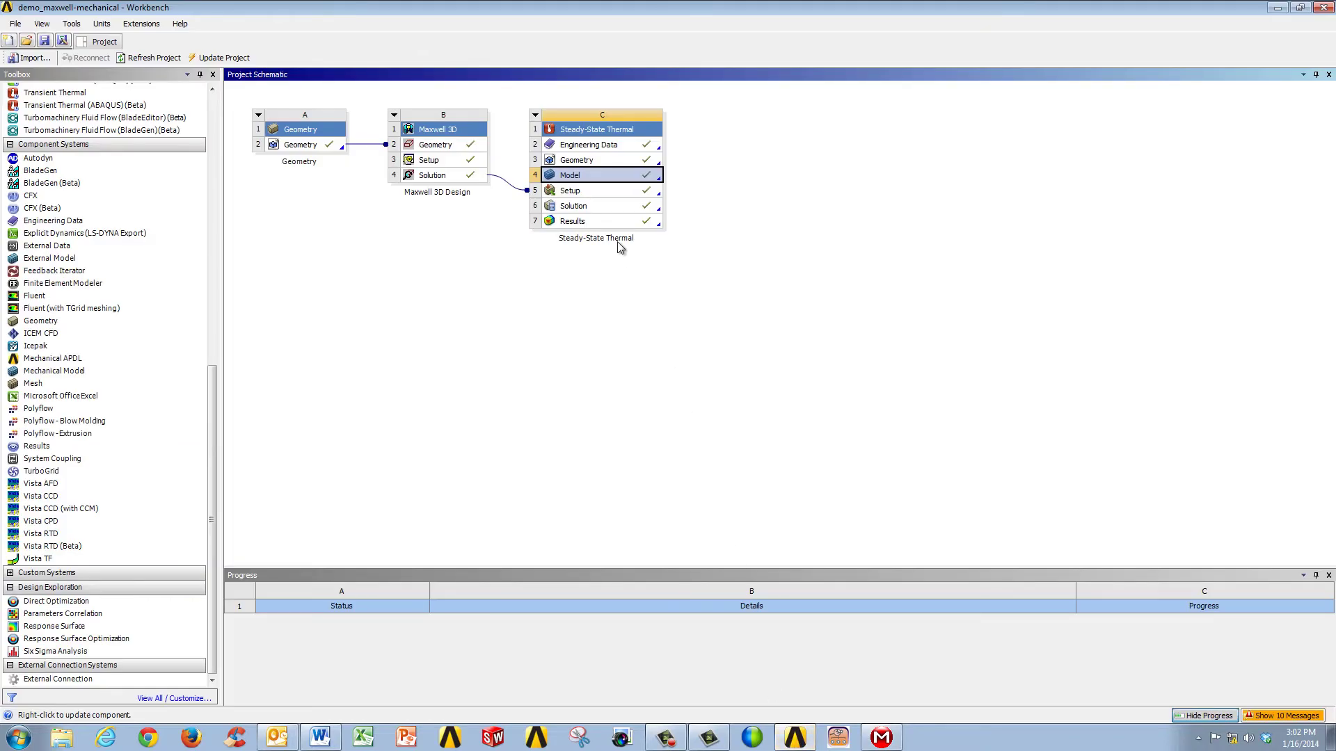
{"action": "left_click", "coordinate": [591, 209]}
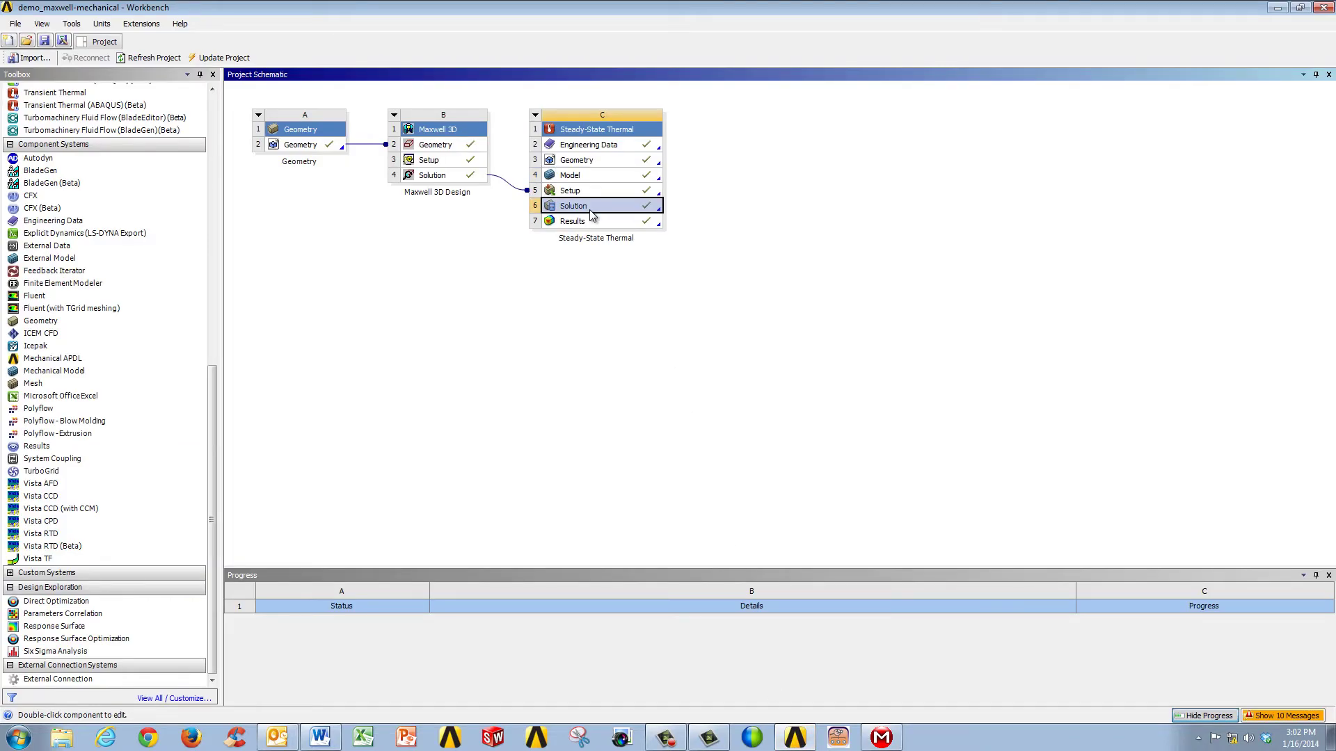
{"action": "right_click", "coordinate": [591, 213]}
{"action": "mouse_move", "coordinate": [668, 269]}
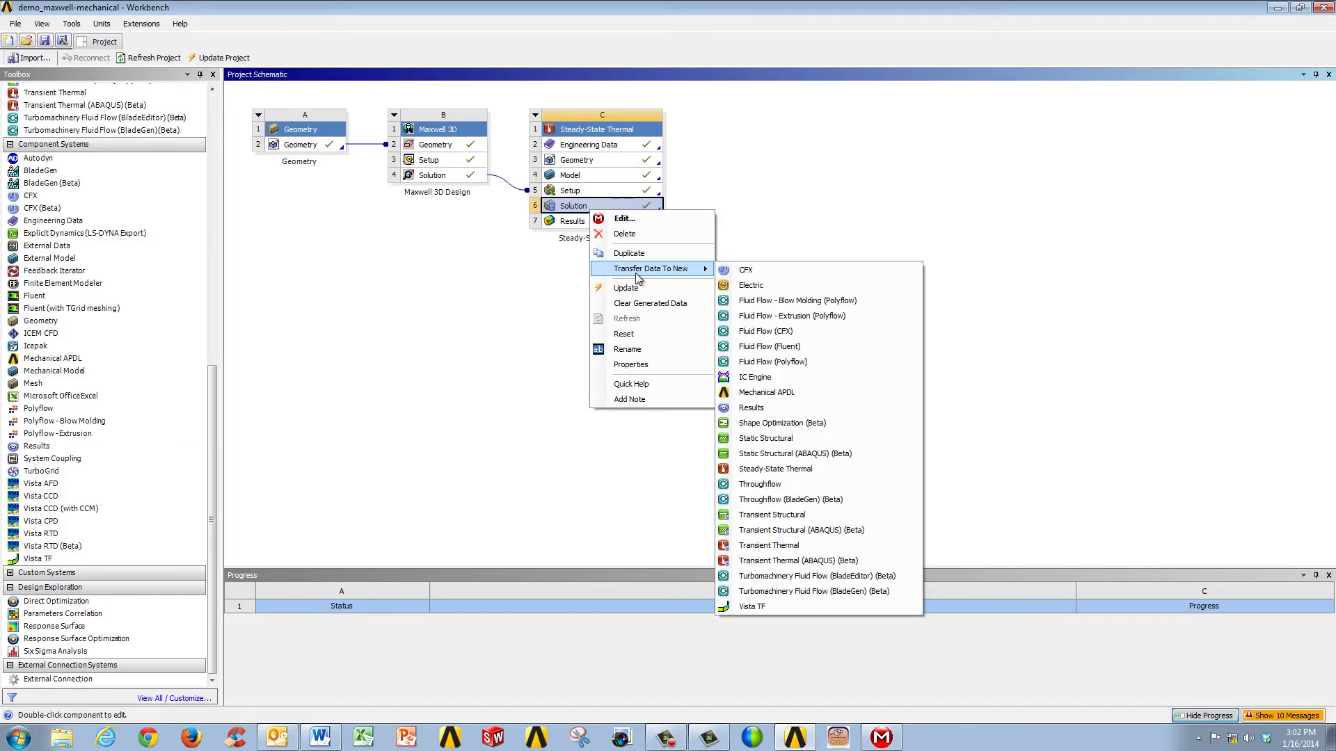
{"action": "left_click", "coordinate": [817, 439]}
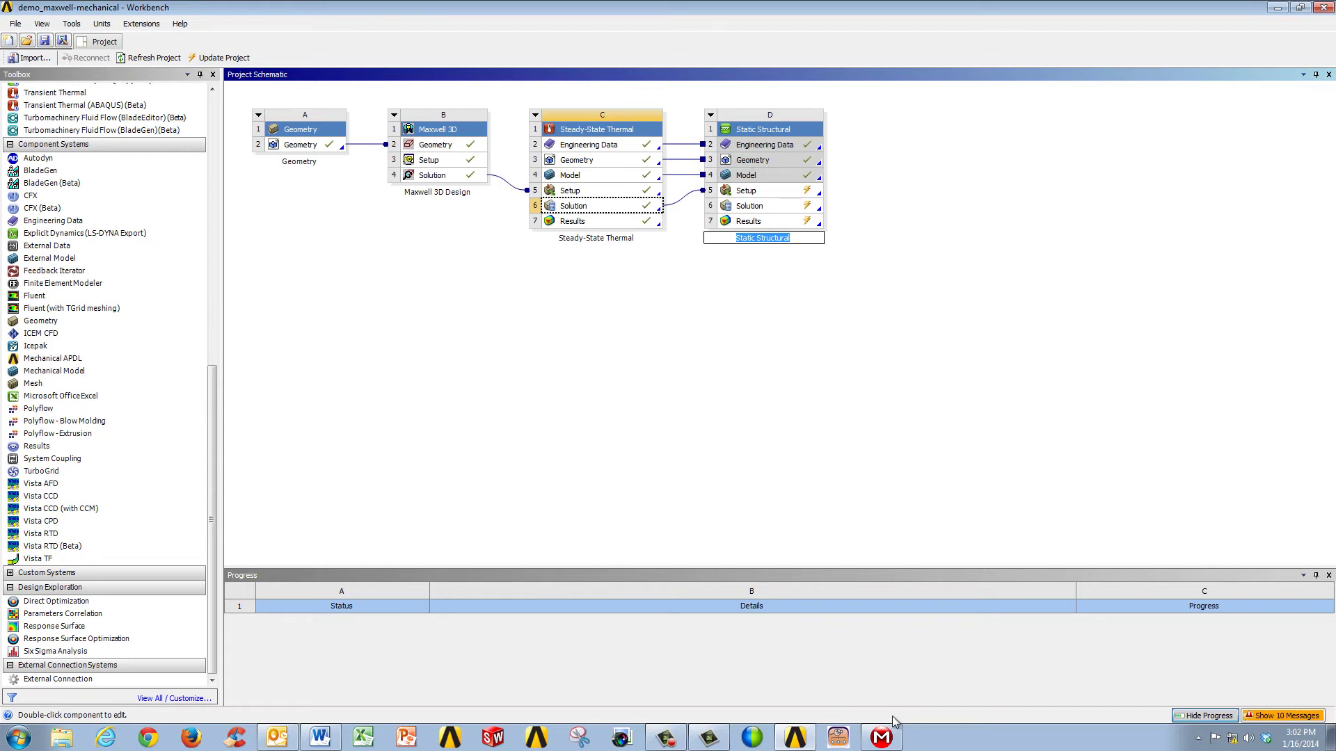
{"action": "left_click", "coordinate": [881, 736]}
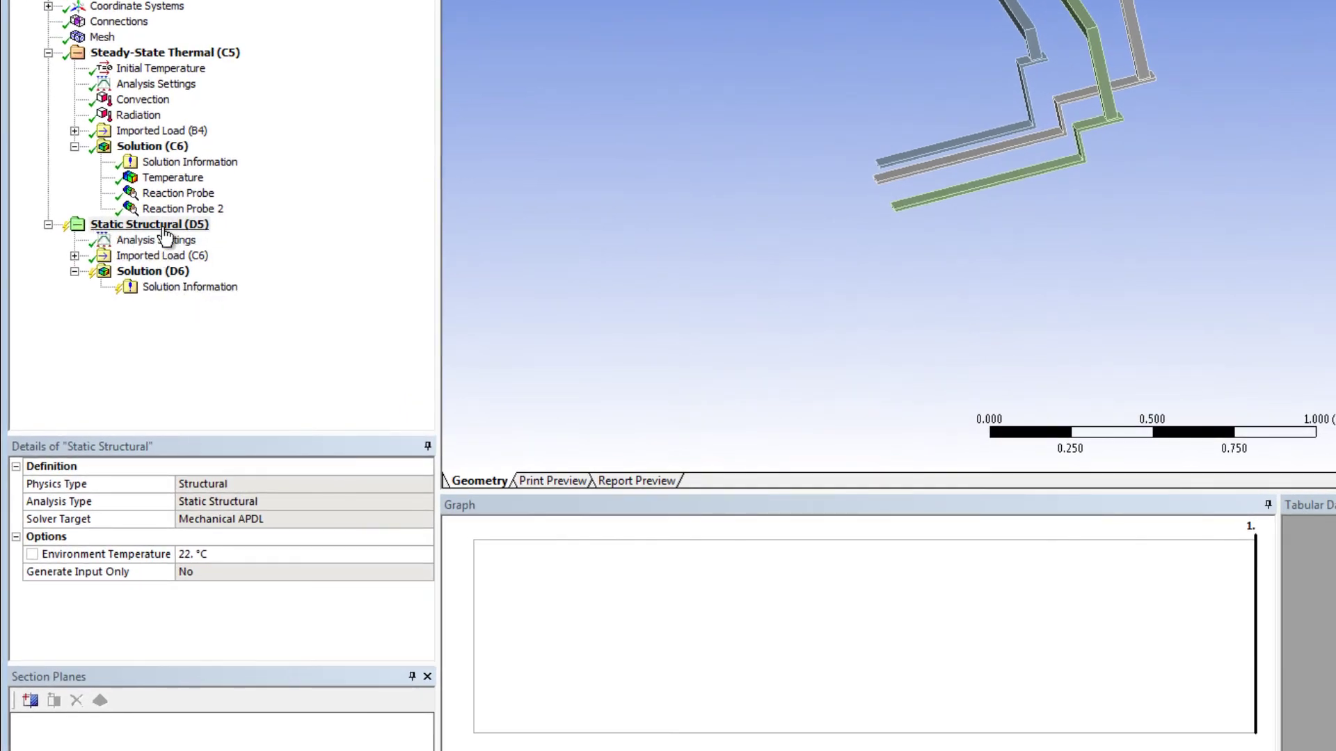
Import the Imported Body Temperature load under Imported Load (C6), mapping 120.59–183.52 °C onto the bus bars.
{"action": "left_click", "coordinate": [74, 255]}
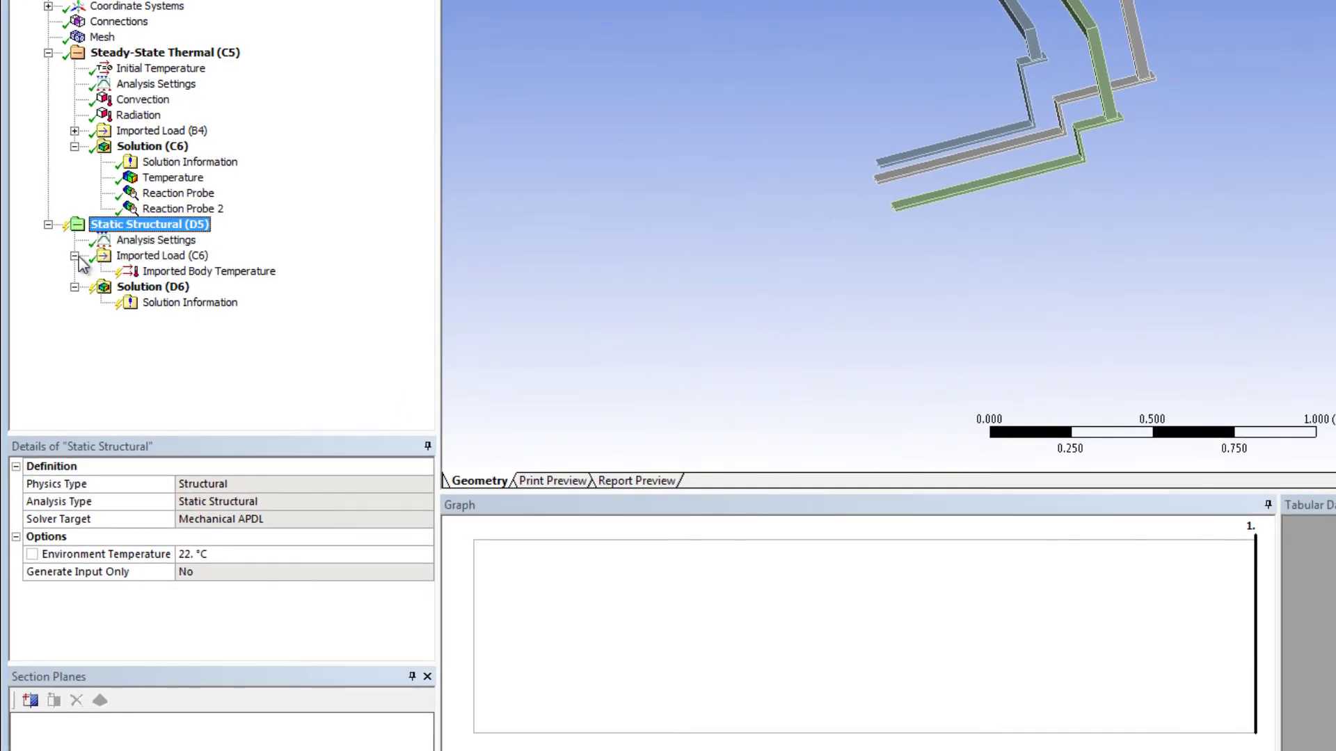
{"action": "right_click", "coordinate": [175, 278]}
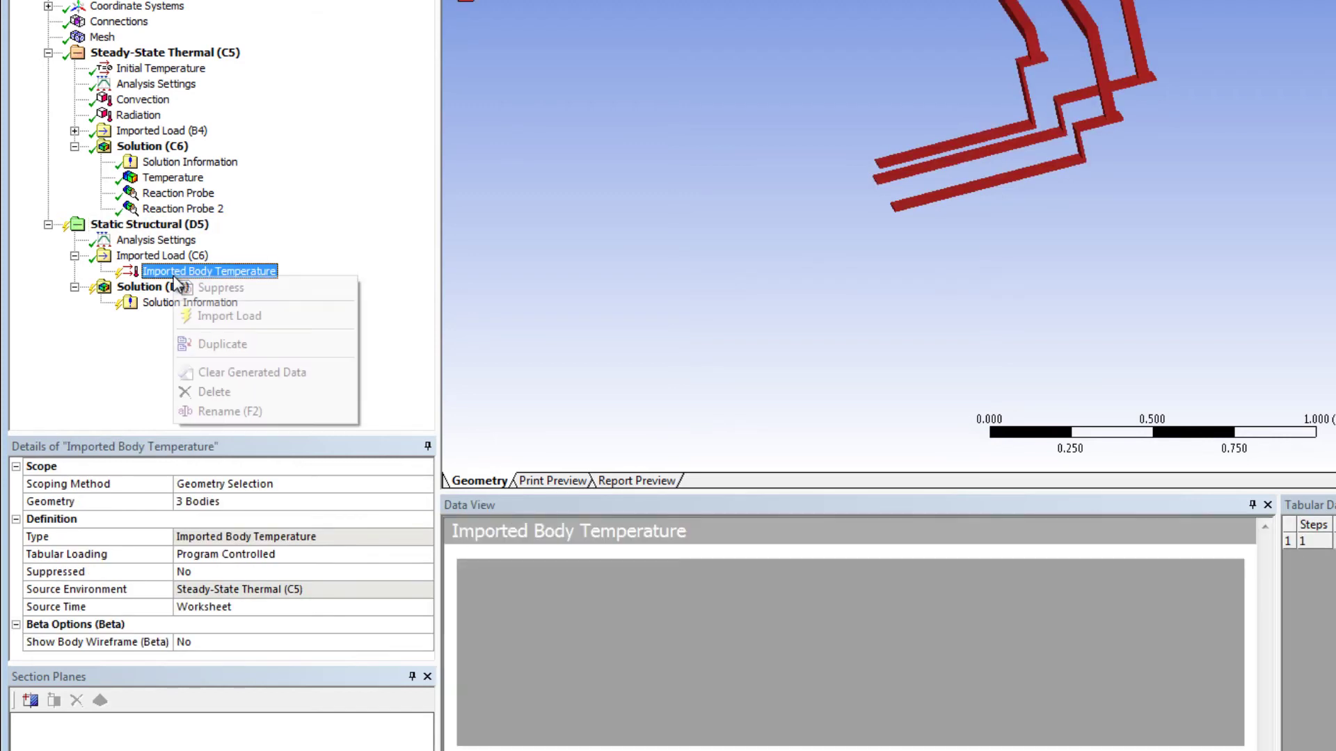
{"action": "left_click", "coordinate": [214, 316]}
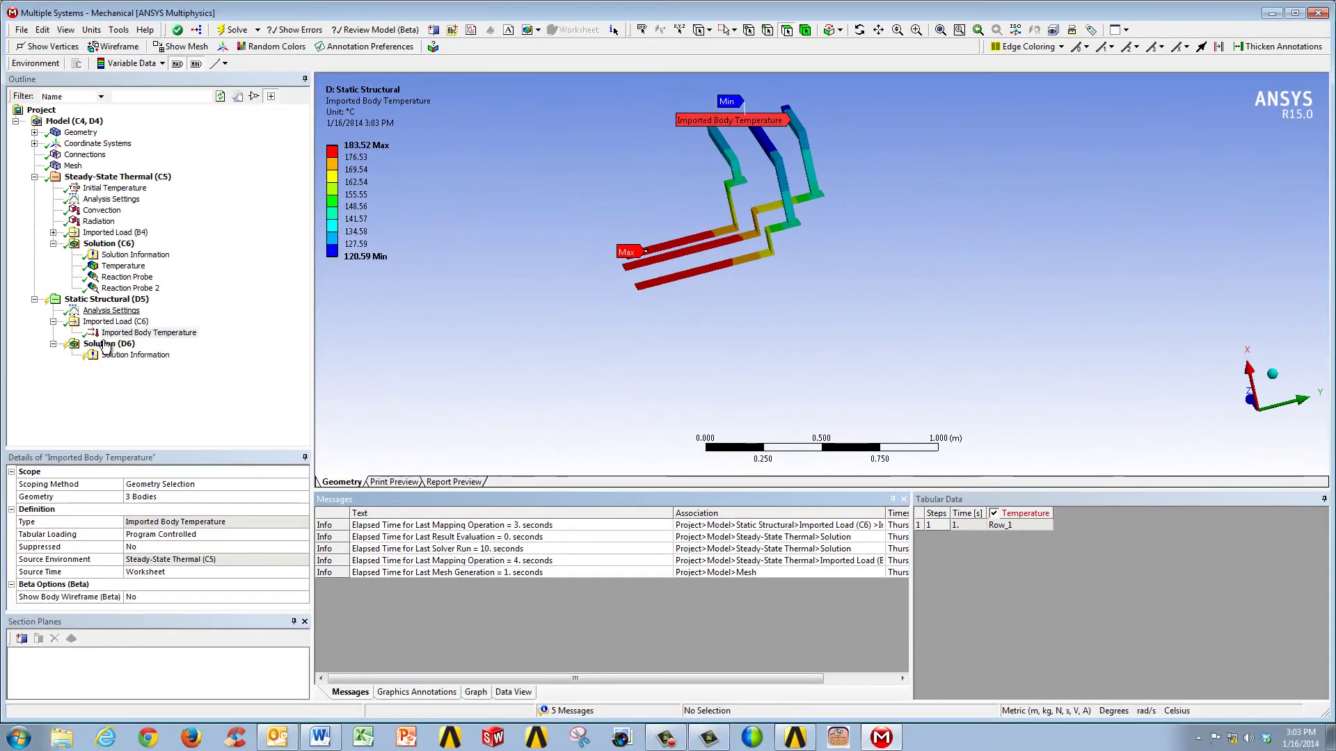
Add a Fixed Support to the static structural analysis and switch to face selection.
{"action": "right_click", "coordinate": [117, 304]}
{"action": "mouse_move", "coordinate": [218, 319]}
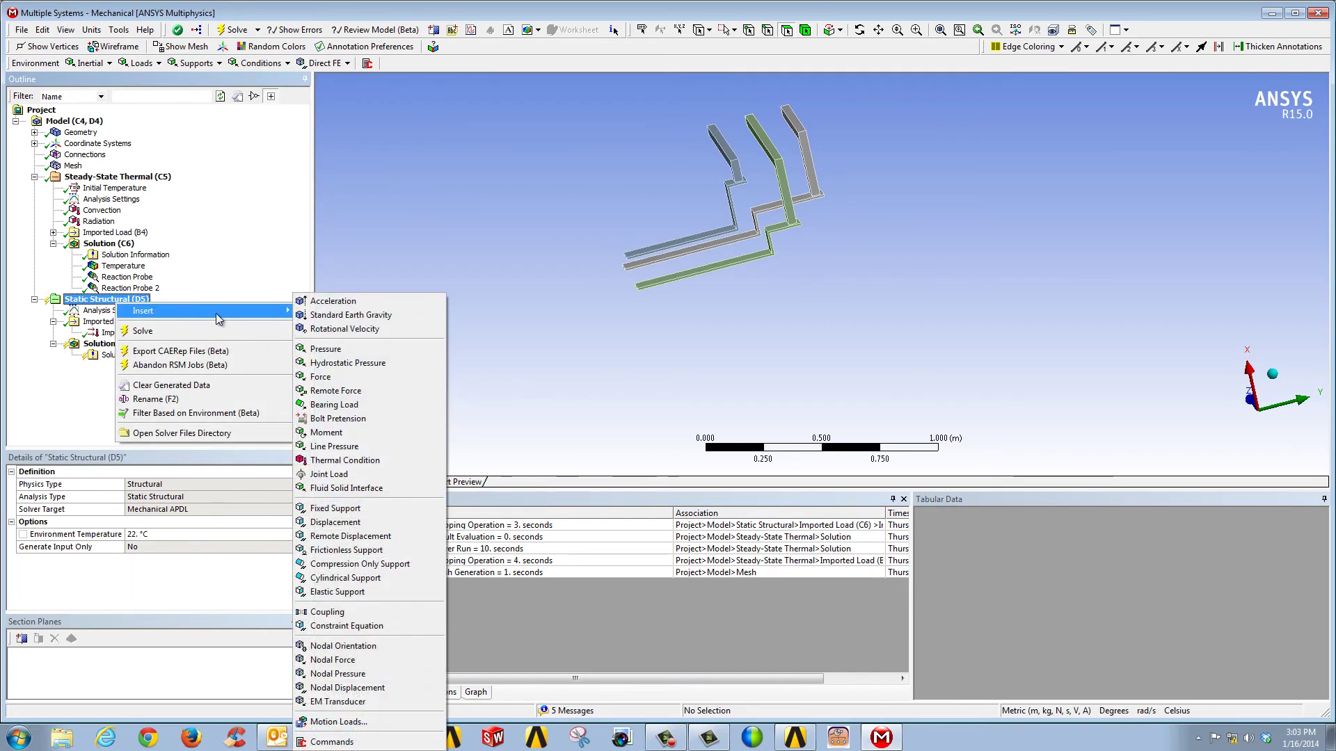
{"action": "left_click", "coordinate": [334, 508]}
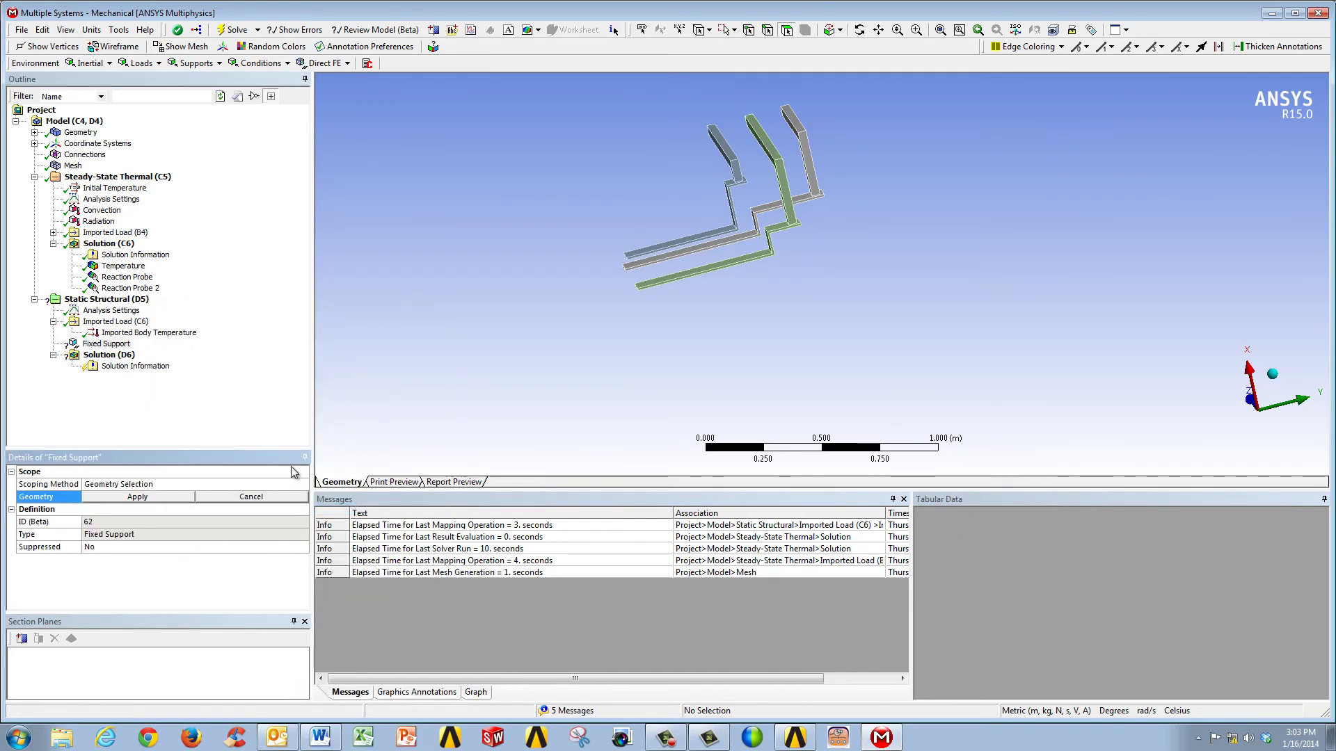
{"action": "left_click", "coordinate": [734, 30]}
{"action": "left_click", "coordinate": [743, 58]}
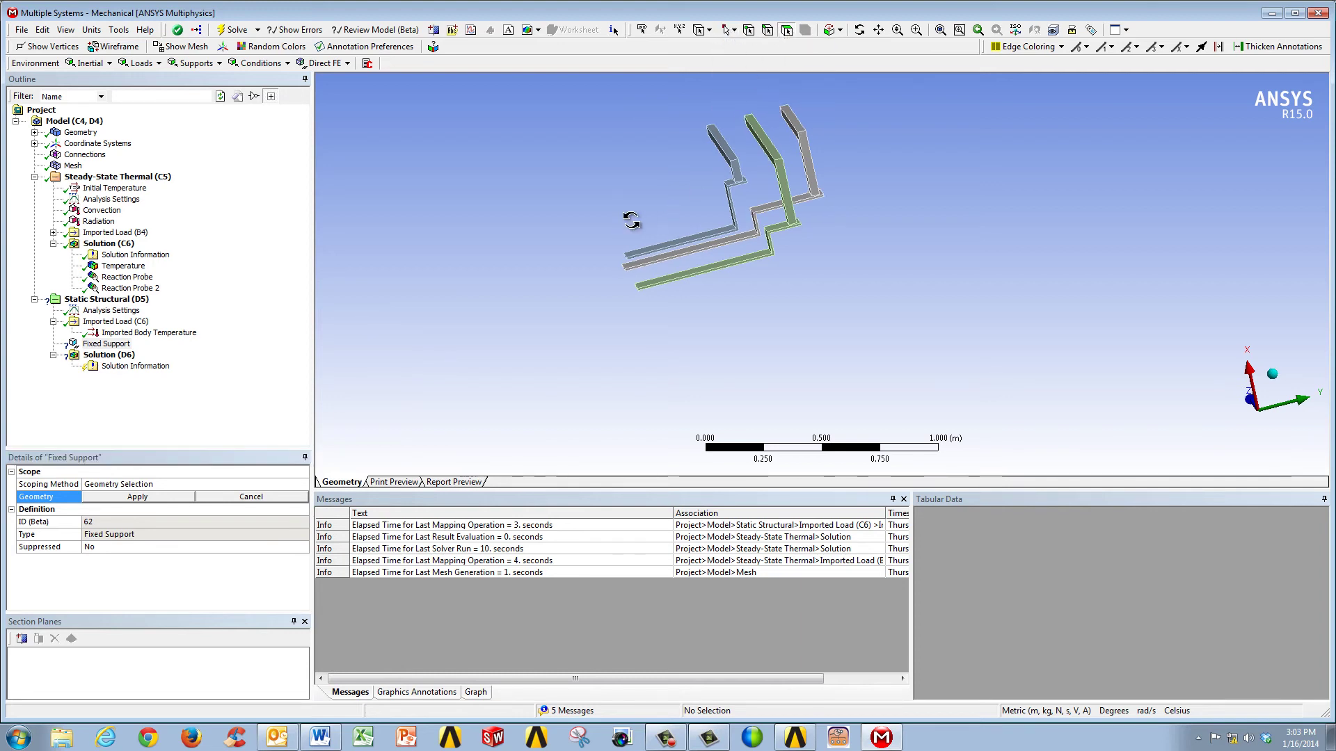
Pick the six bus-bar end faces and apply them to the Fixed Support.
{"action": "middle_click_drag", "start_coordinate": [629, 218], "coordinate": [672, 253]}
{"action": "scroll", "coordinate": [673, 254], "scroll_direction": "up", "scroll_amount": 5}
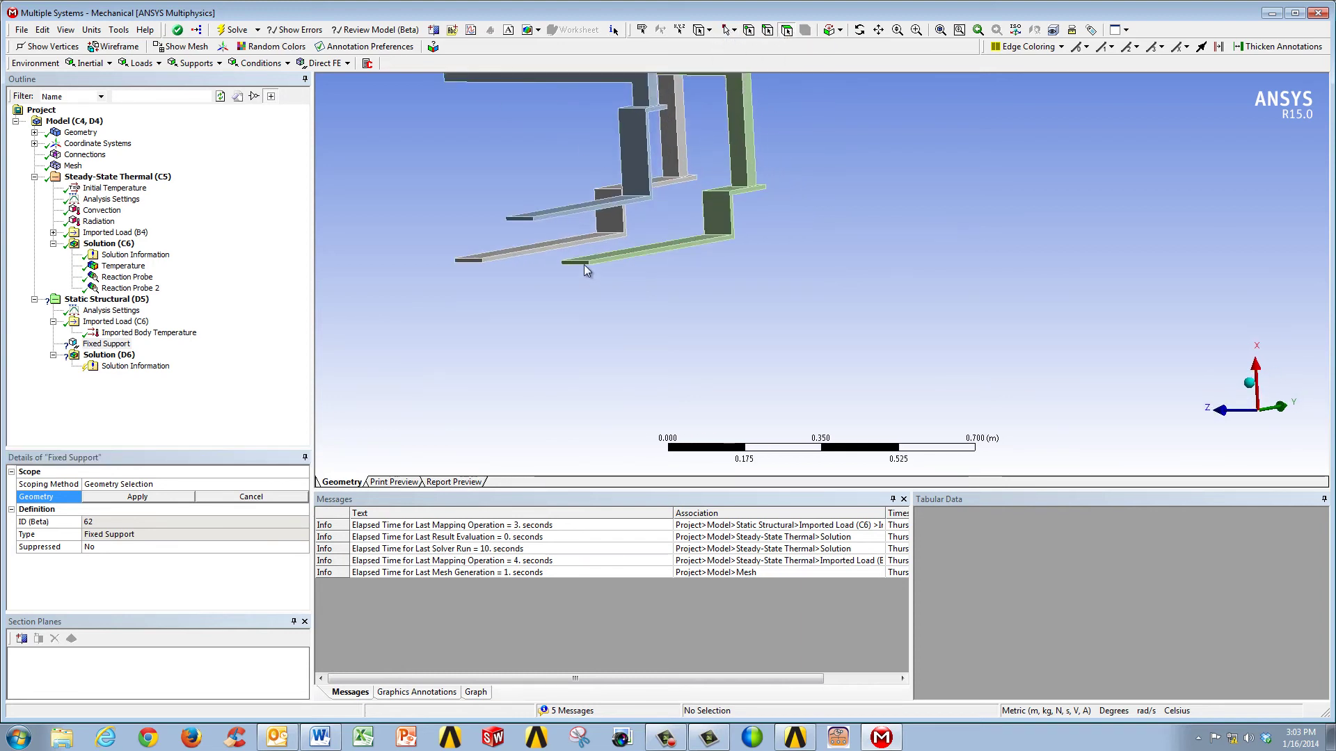
{"action": "left_click", "coordinate": [581, 262]}
{"action": "left_click", "coordinate": [519, 219], "text": "ctrl"}
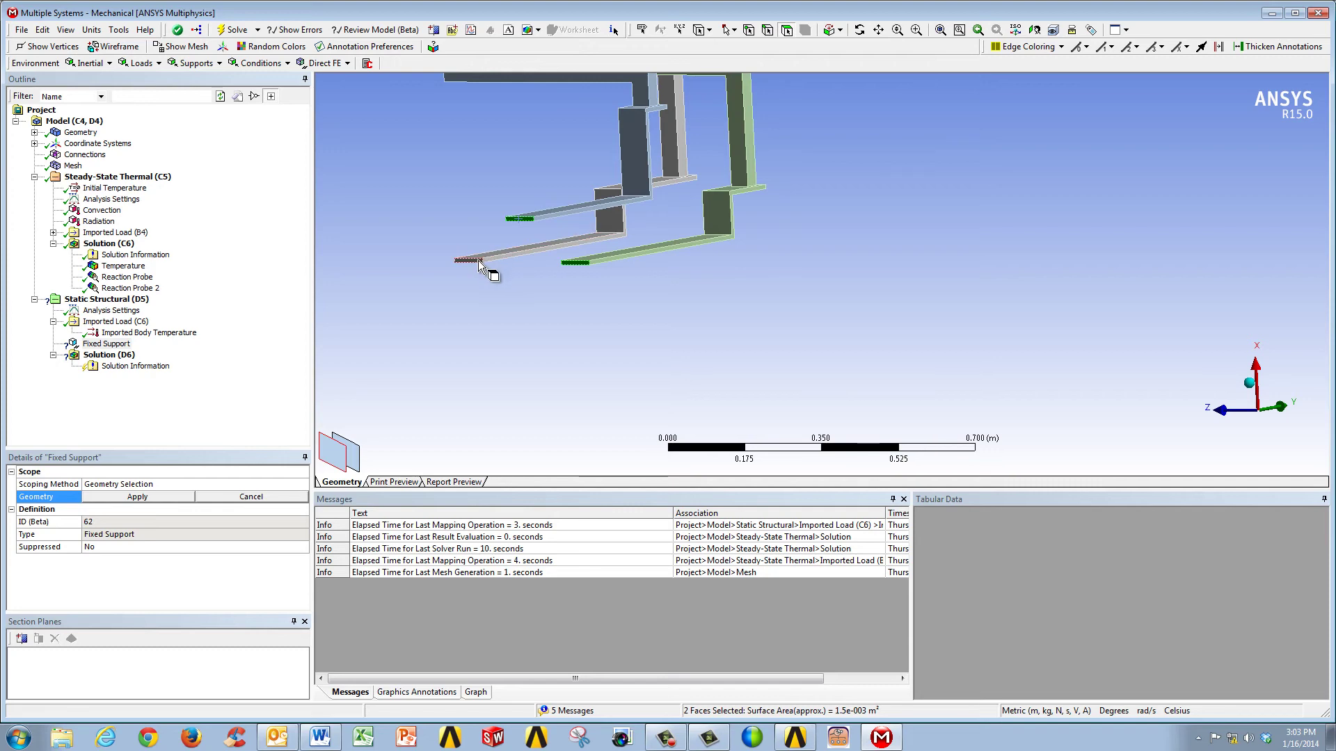
{"action": "left_click", "coordinate": [478, 261], "text": "ctrl"}
{"action": "middle_click_drag", "start_coordinate": [478, 261], "coordinate": [760, 203]}
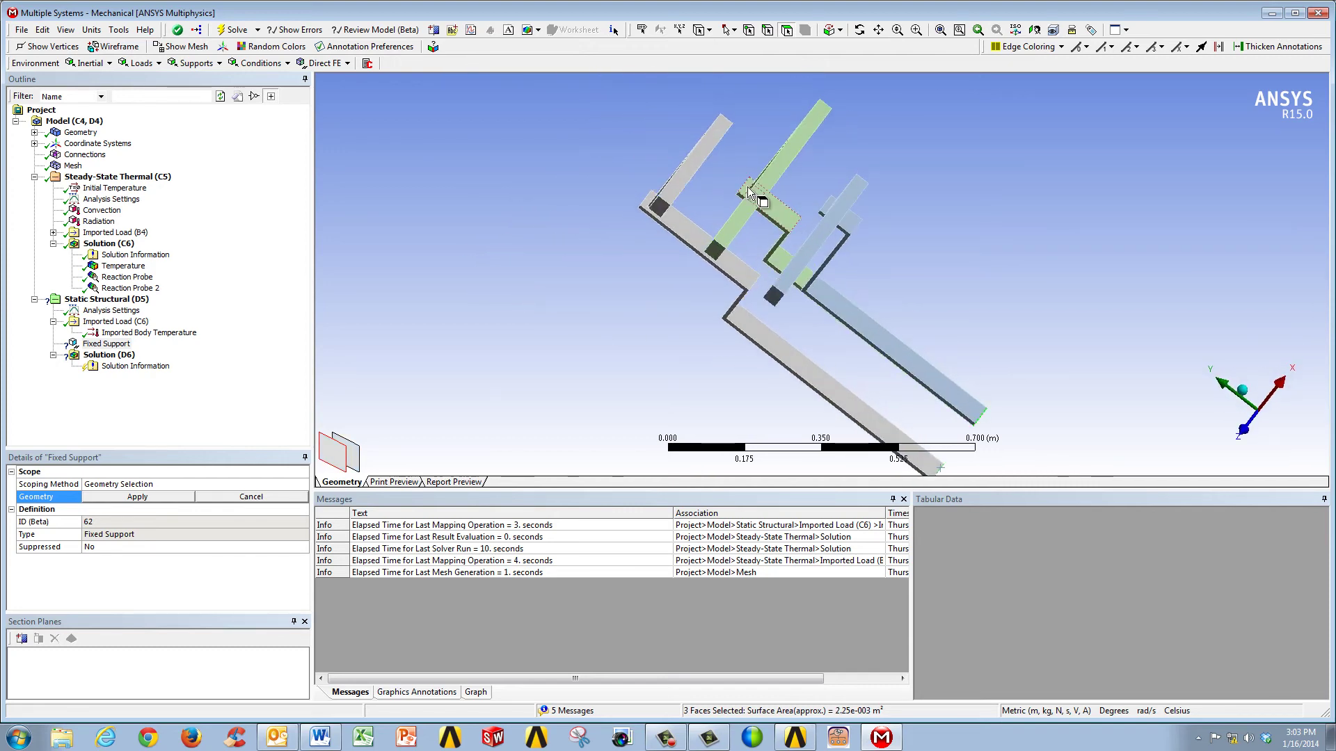
{"action": "left_click", "coordinate": [658, 206], "text": "ctrl"}
{"action": "left_click", "coordinate": [774, 296], "text": "ctrl"}
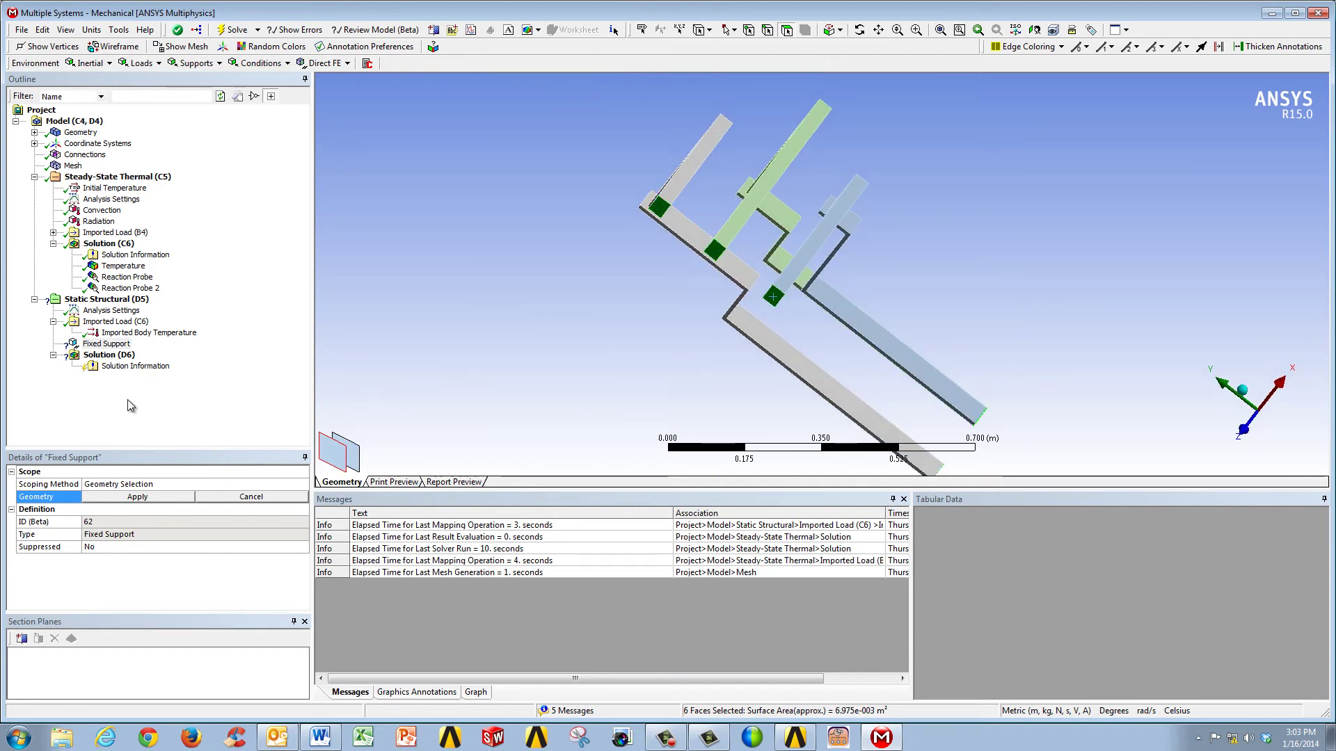
{"action": "left_click", "coordinate": [129, 497]}
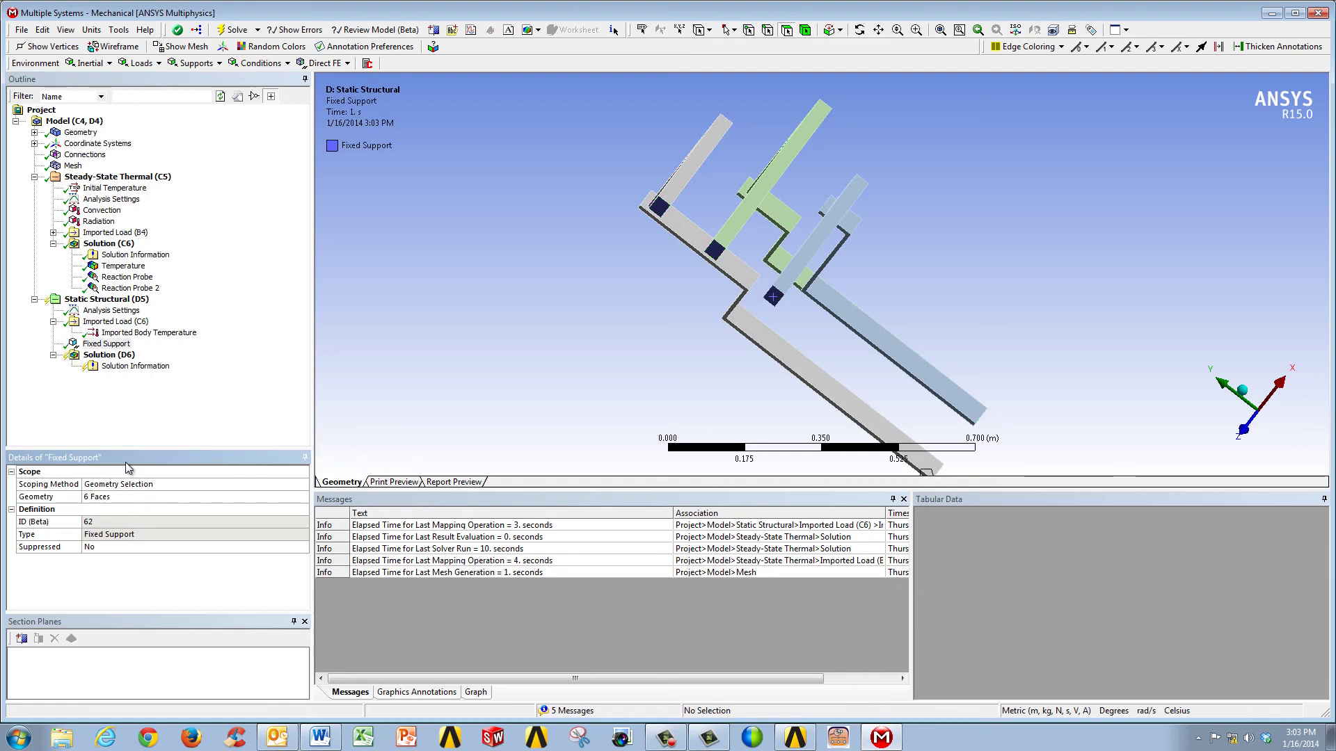
{"action": "left_click", "coordinate": [121, 355]}
{"action": "right_click", "coordinate": [122, 356]}
Insert a Total Deformation result, solve it, and inspect the 0.0029504 m maximum deformation.
{"action": "mouse_move", "coordinate": [150, 364]}
{"action": "mouse_move", "coordinate": [306, 378]}
{"action": "left_click", "coordinate": [421, 378]}
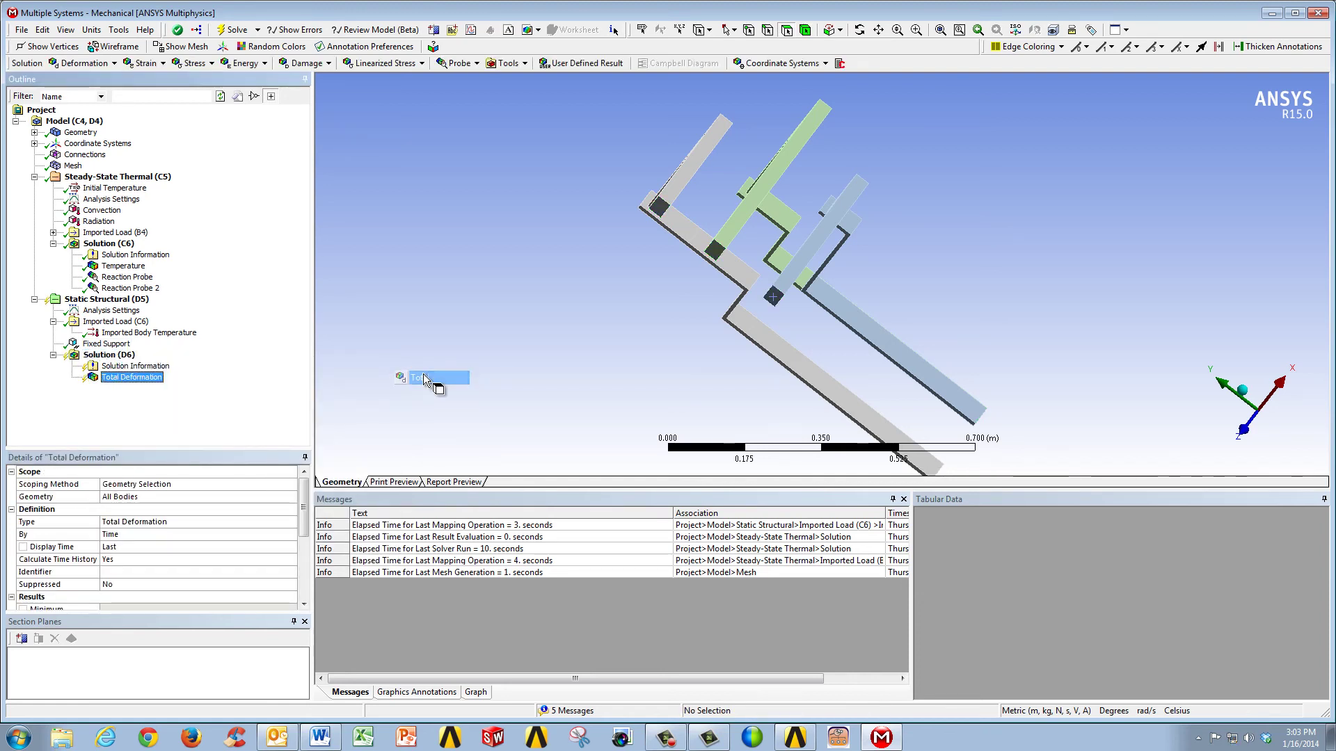
{"action": "right_click", "coordinate": [153, 382]}
{"action": "left_click", "coordinate": [194, 406]}
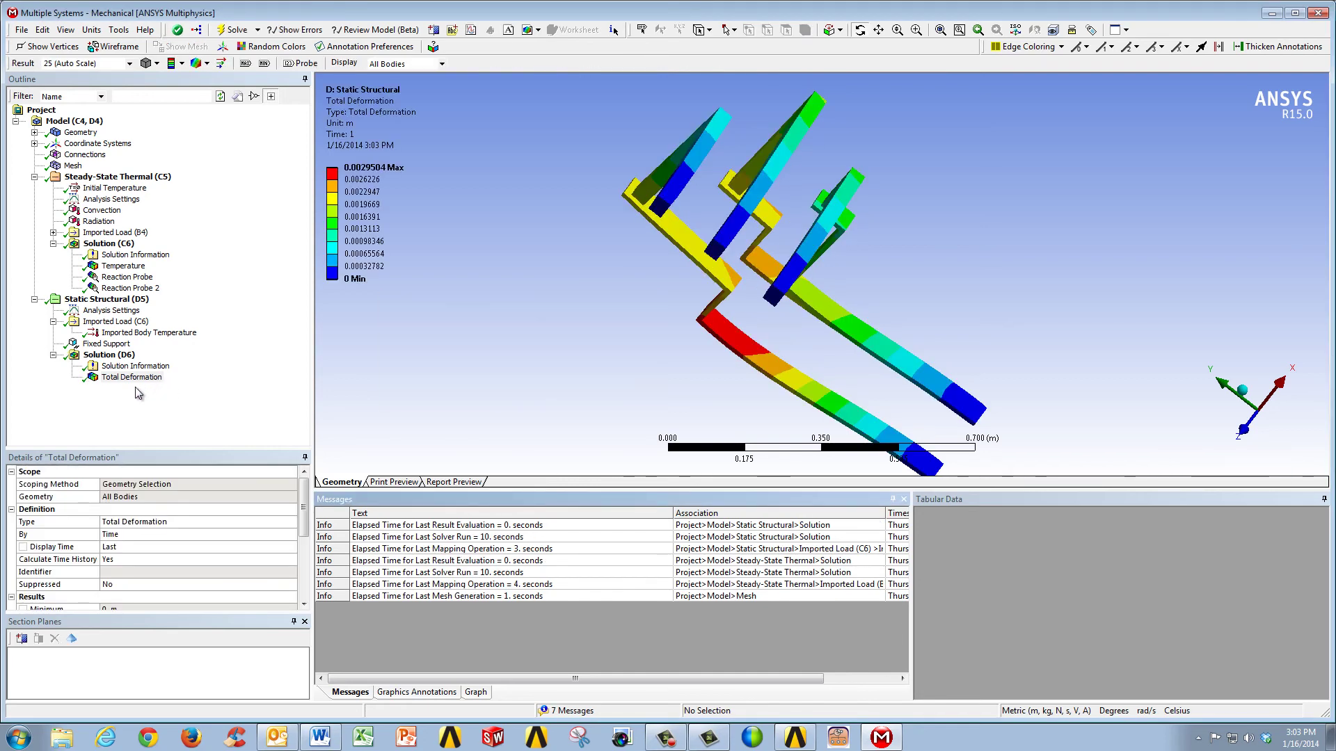
{"action": "left_click_drag", "start_coordinate": [807, 292], "coordinate": [636, 310]}
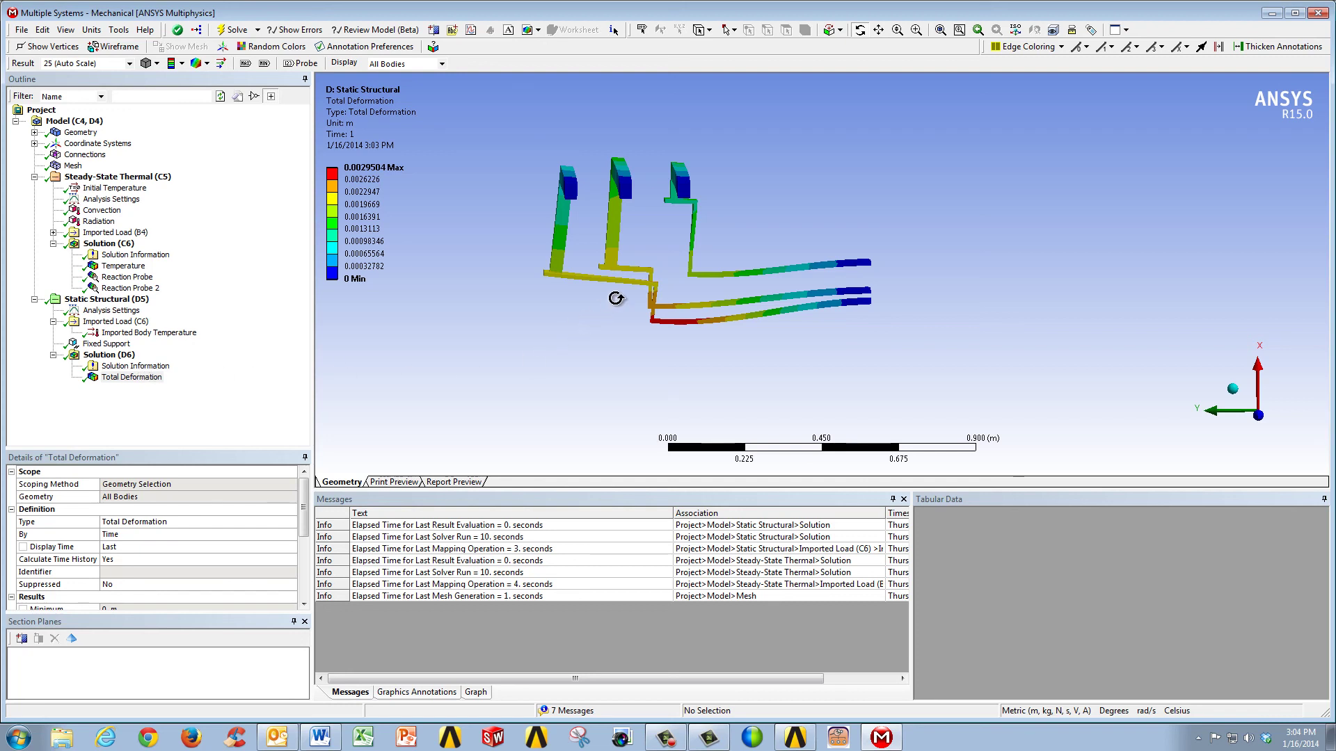
{"action": "left_click_drag", "start_coordinate": [618, 295], "coordinate": [587, 301]}
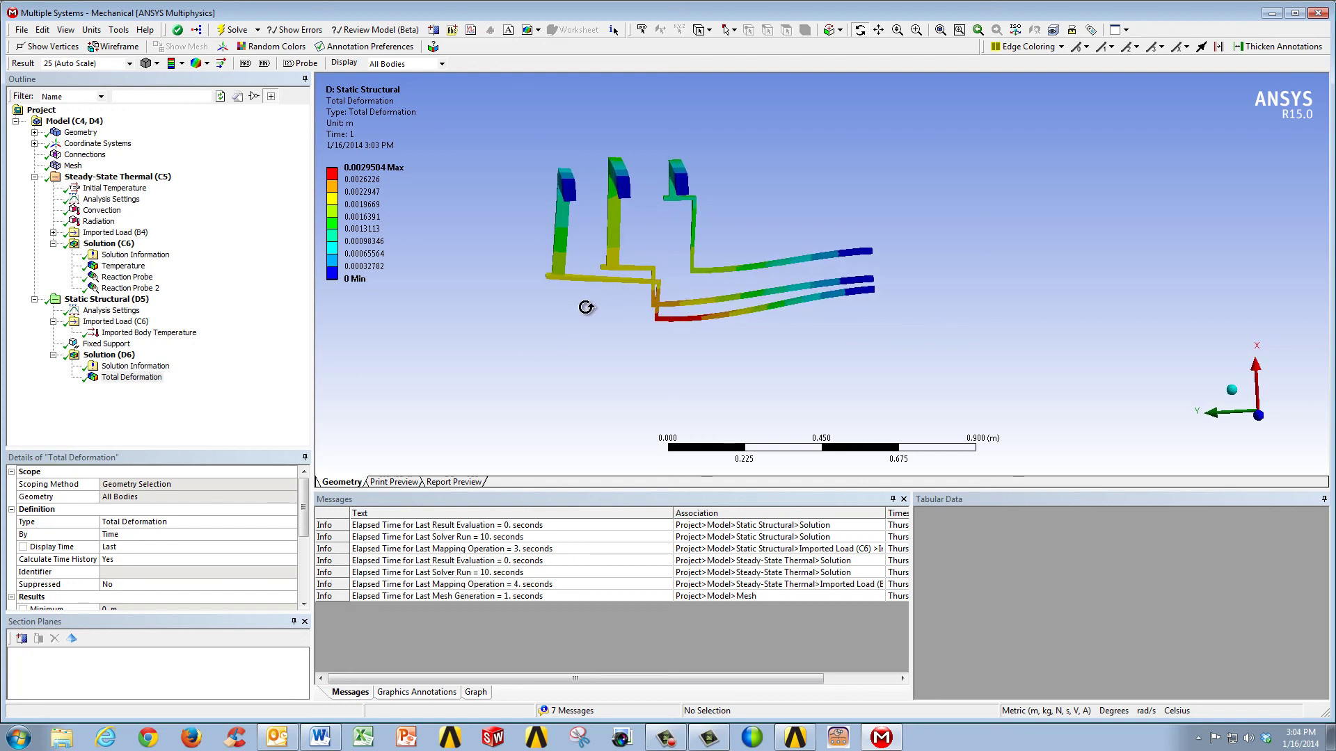